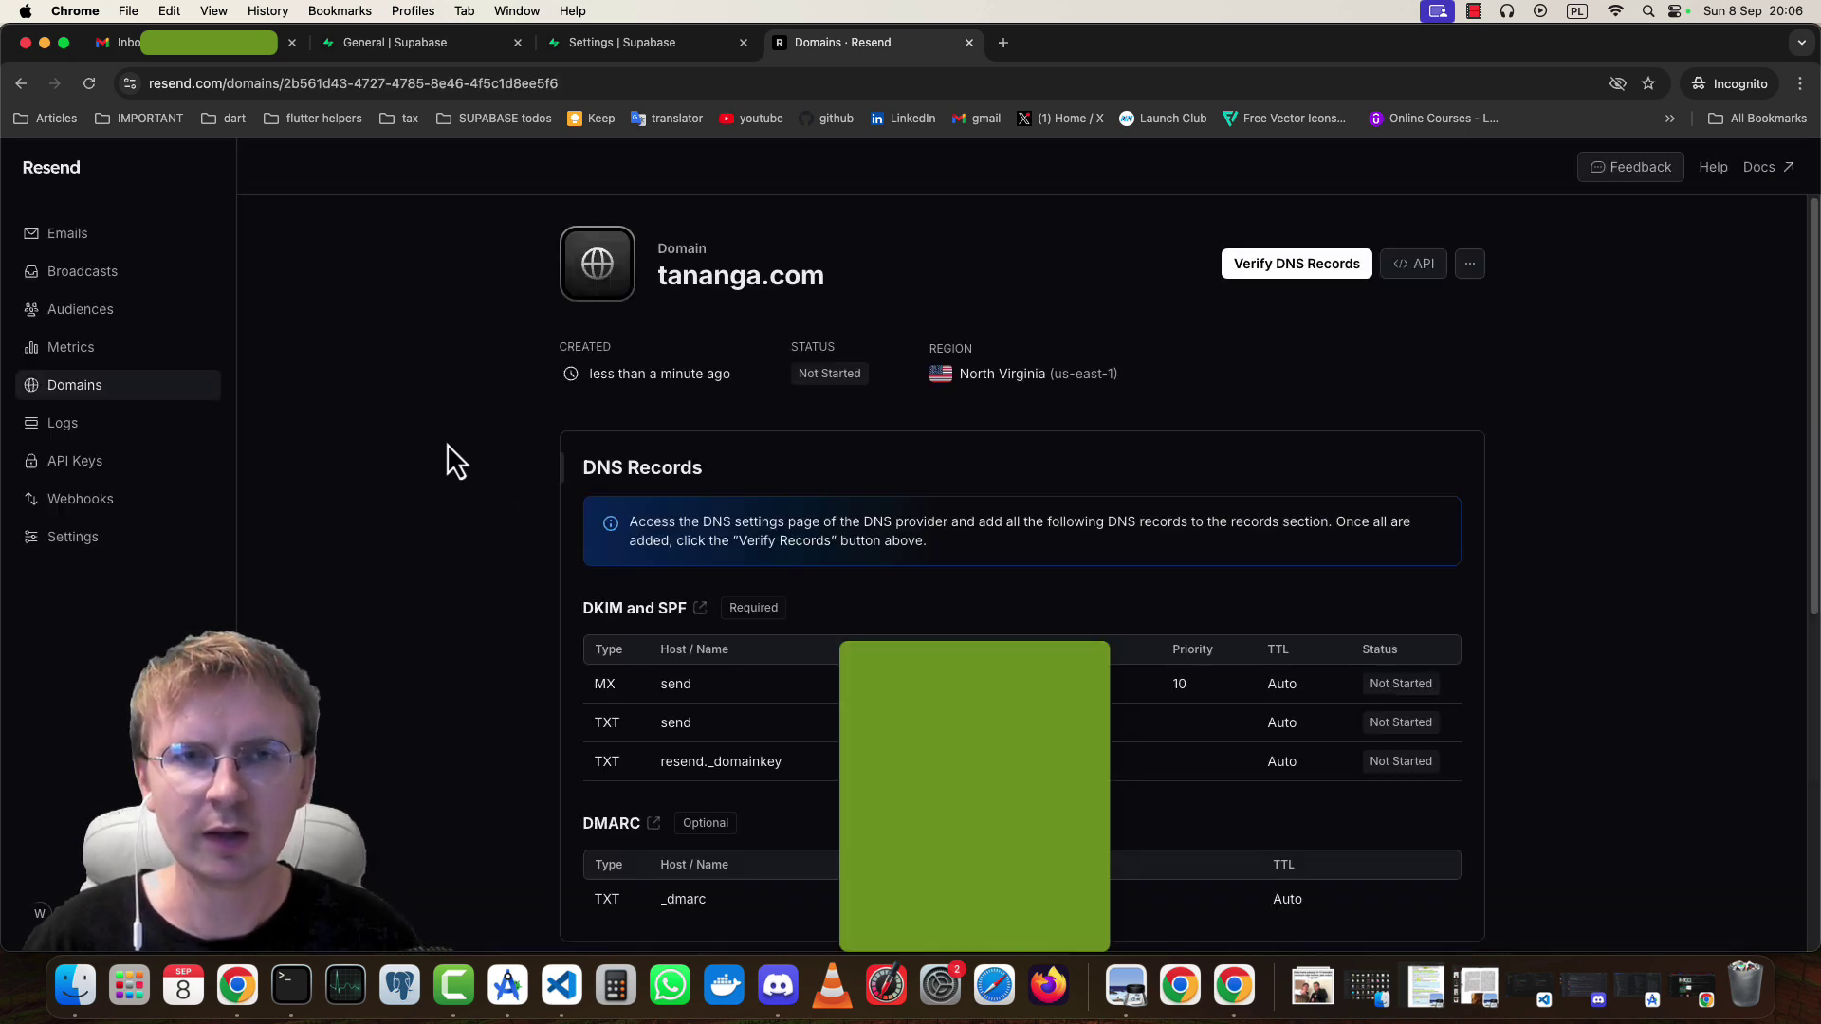
Step: Open the tananga.com domain in Resend and examine its DKIM, SPF and DMARC DNS records
scroll(447, 442, "down", 1)
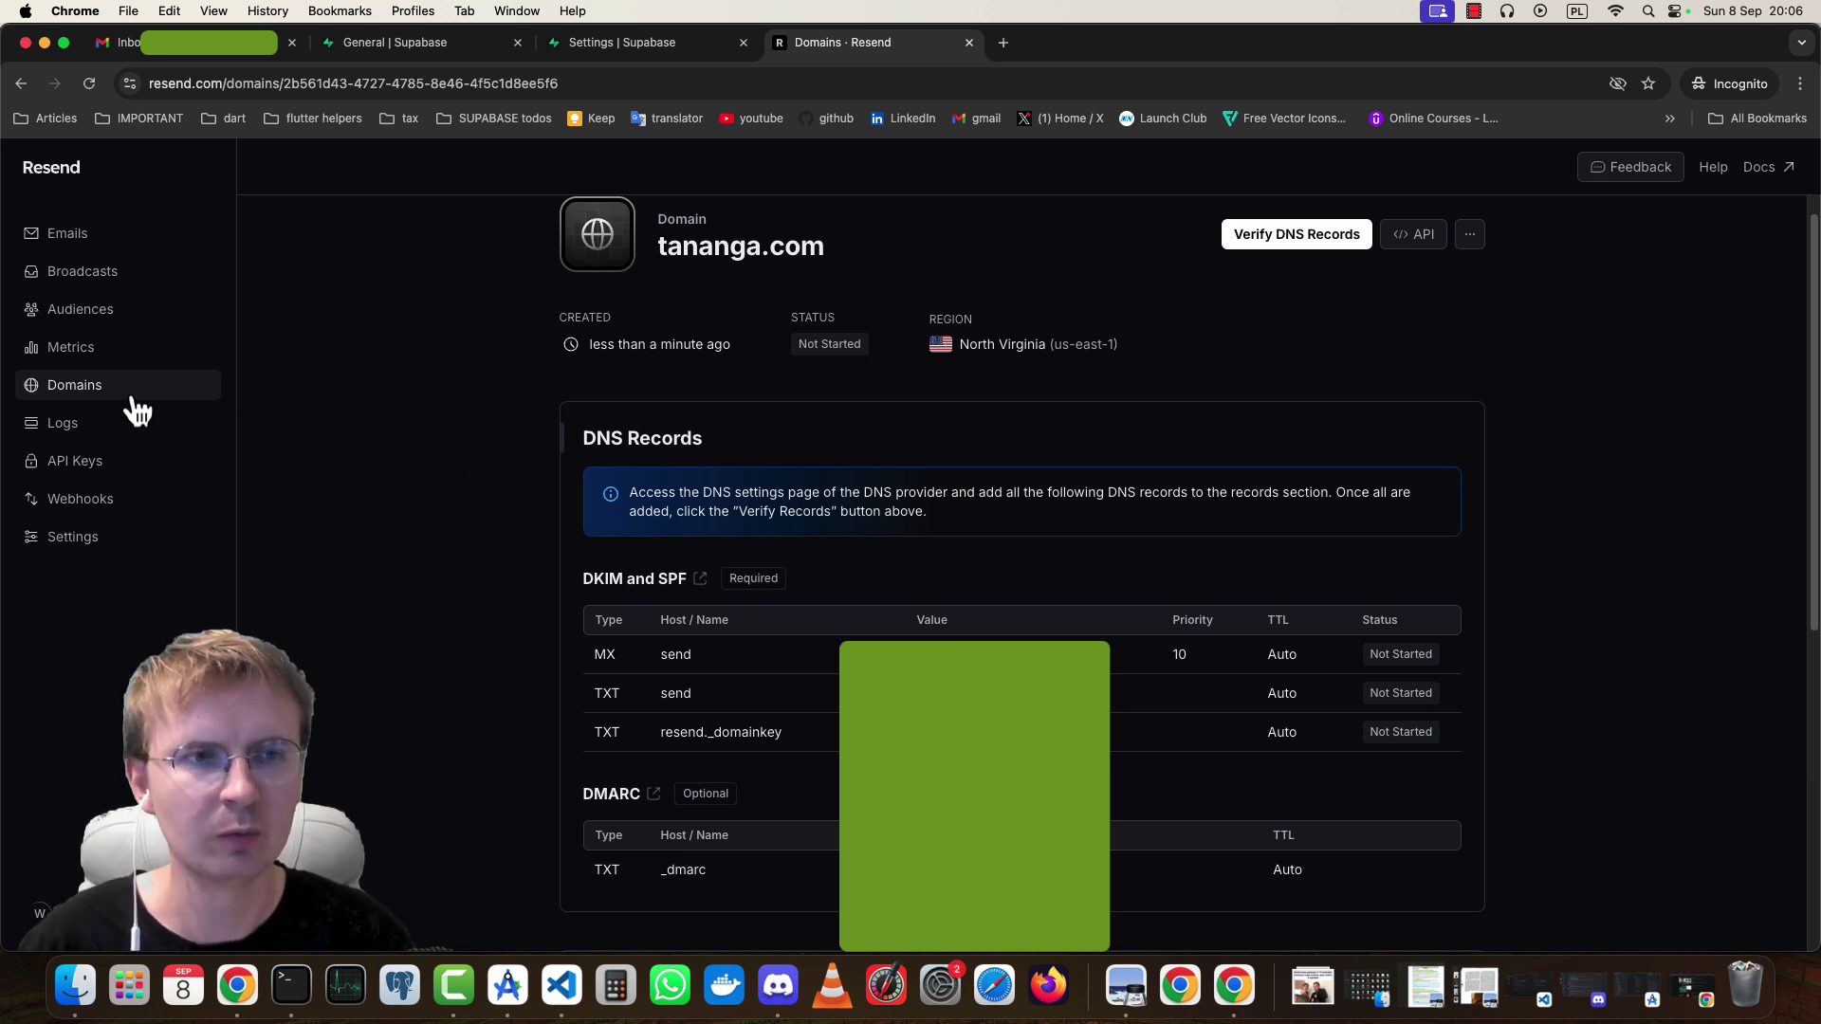
left_click(85, 397)
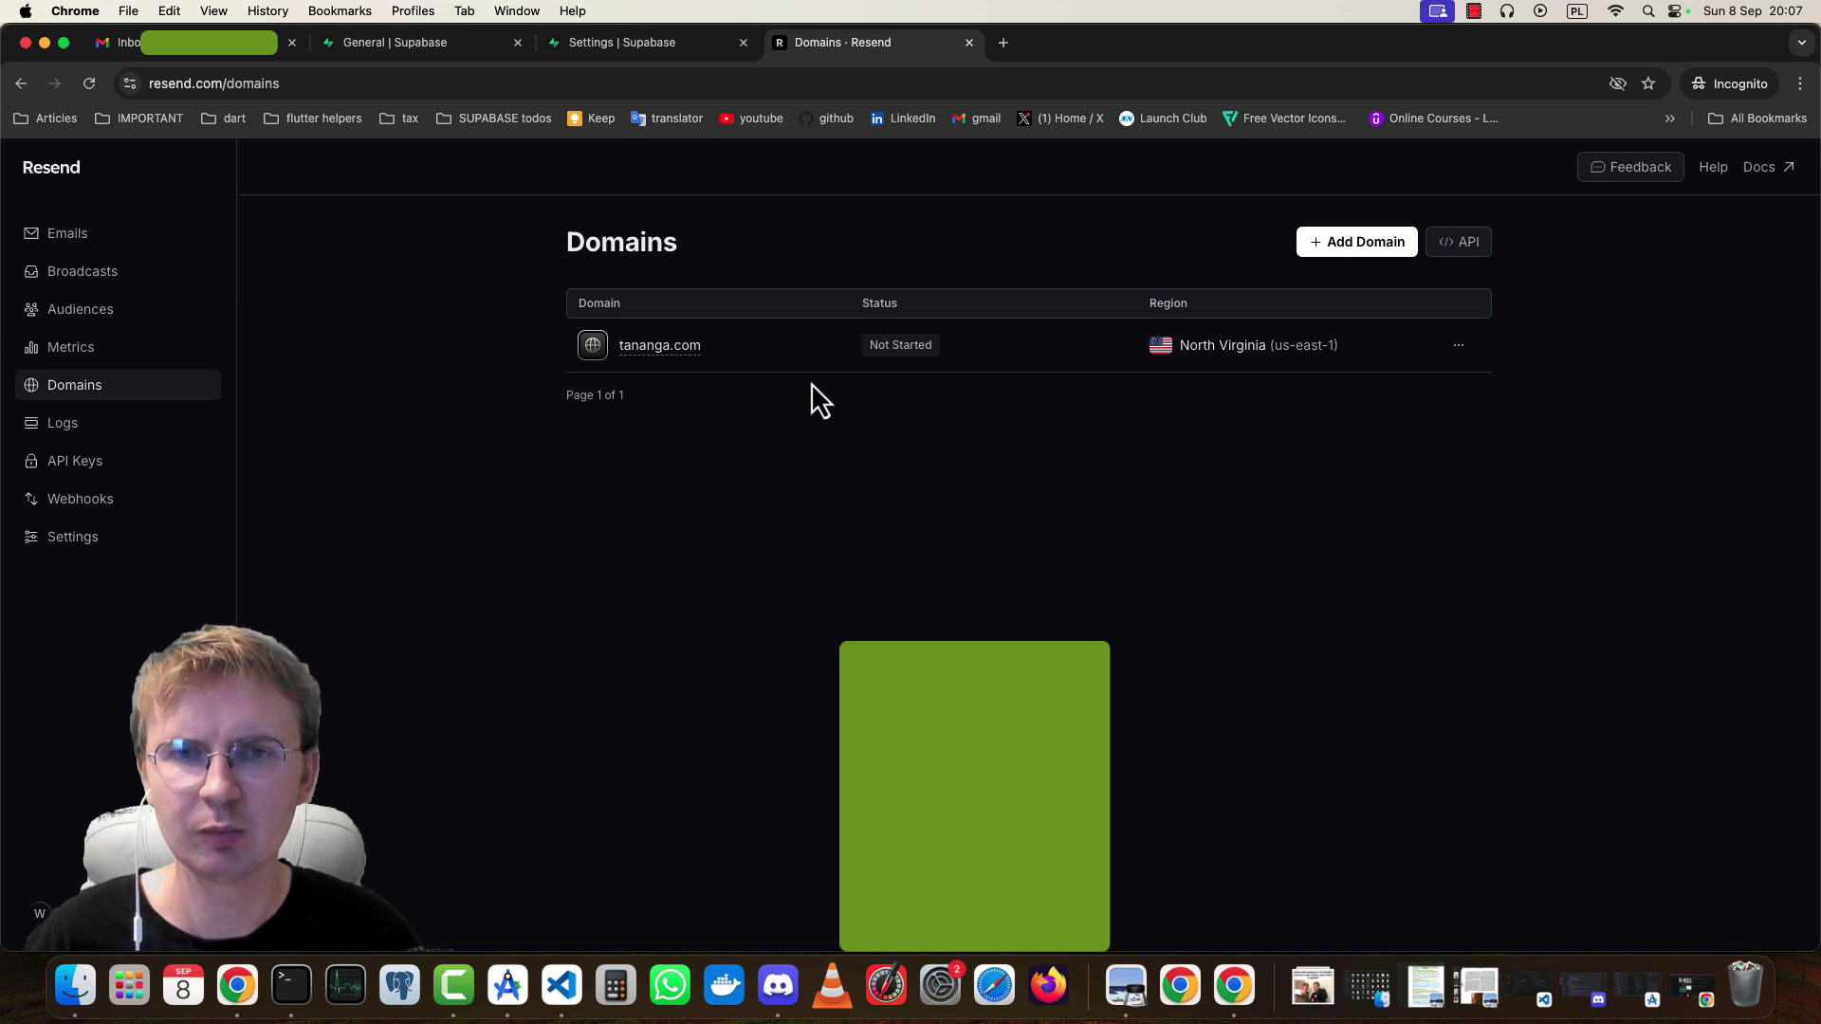
left_click(658, 349)
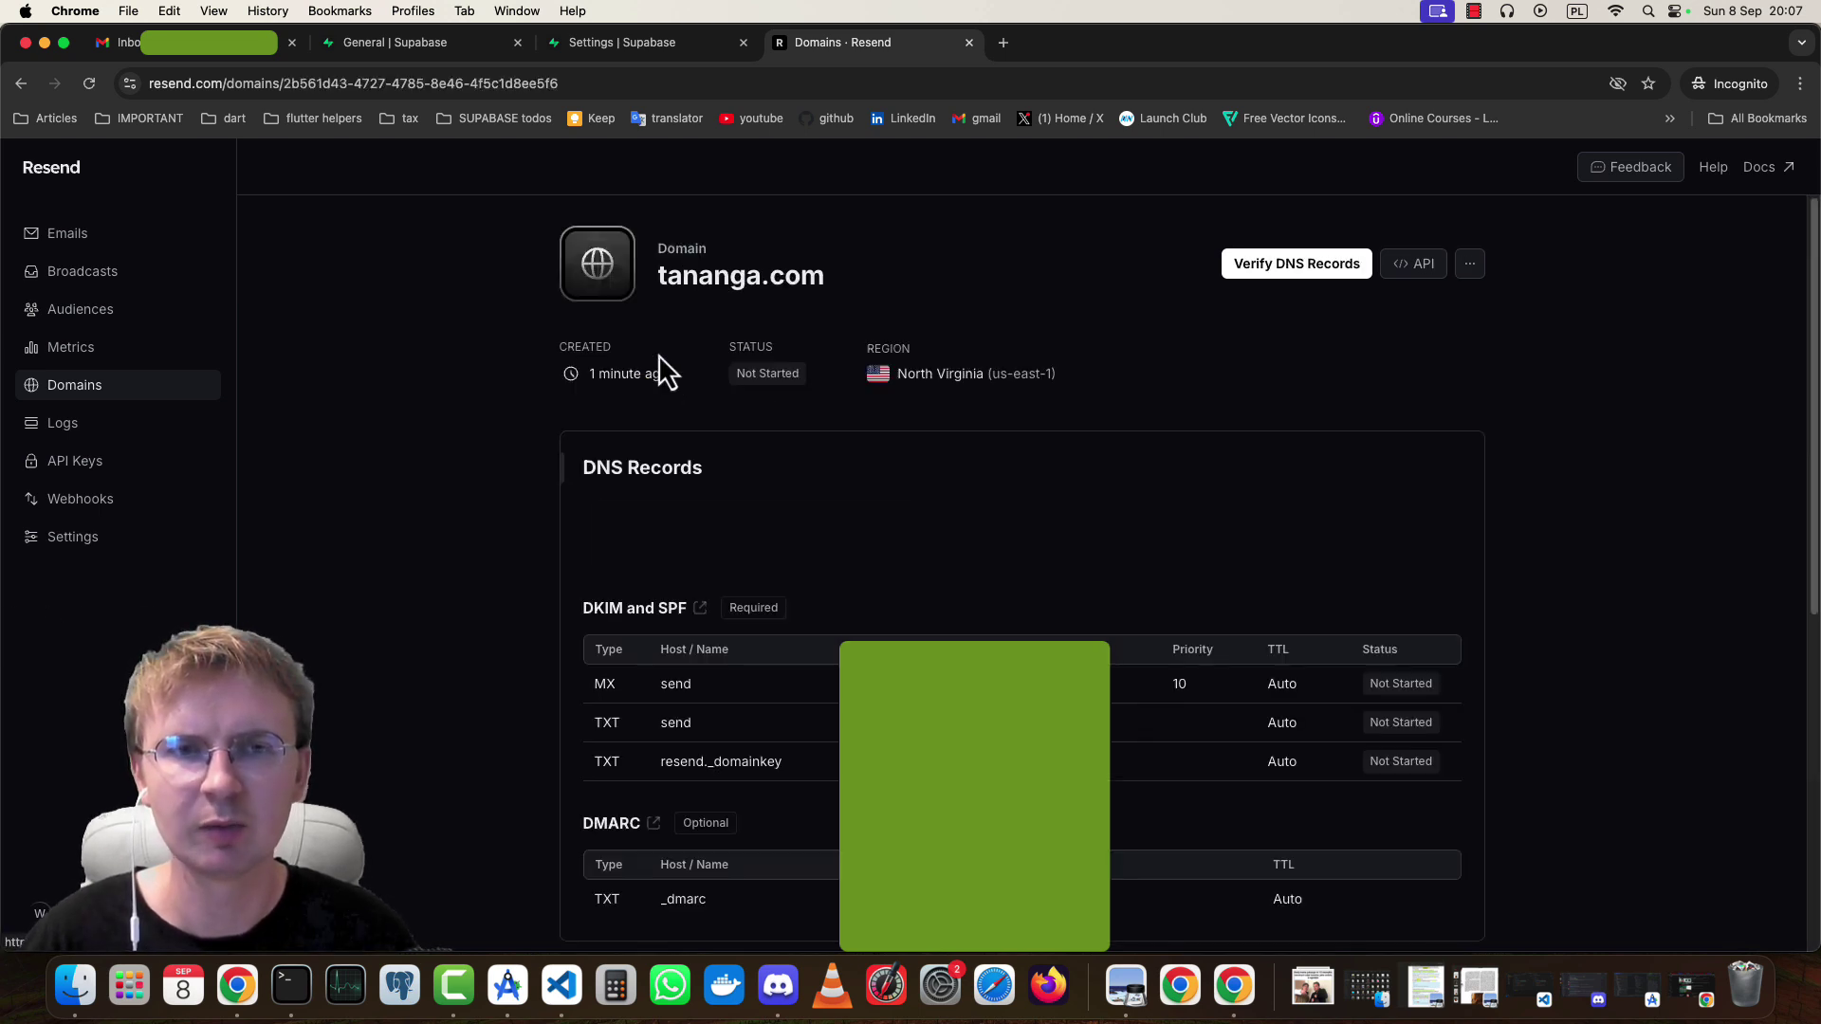
scroll(494, 457, "down", 1)
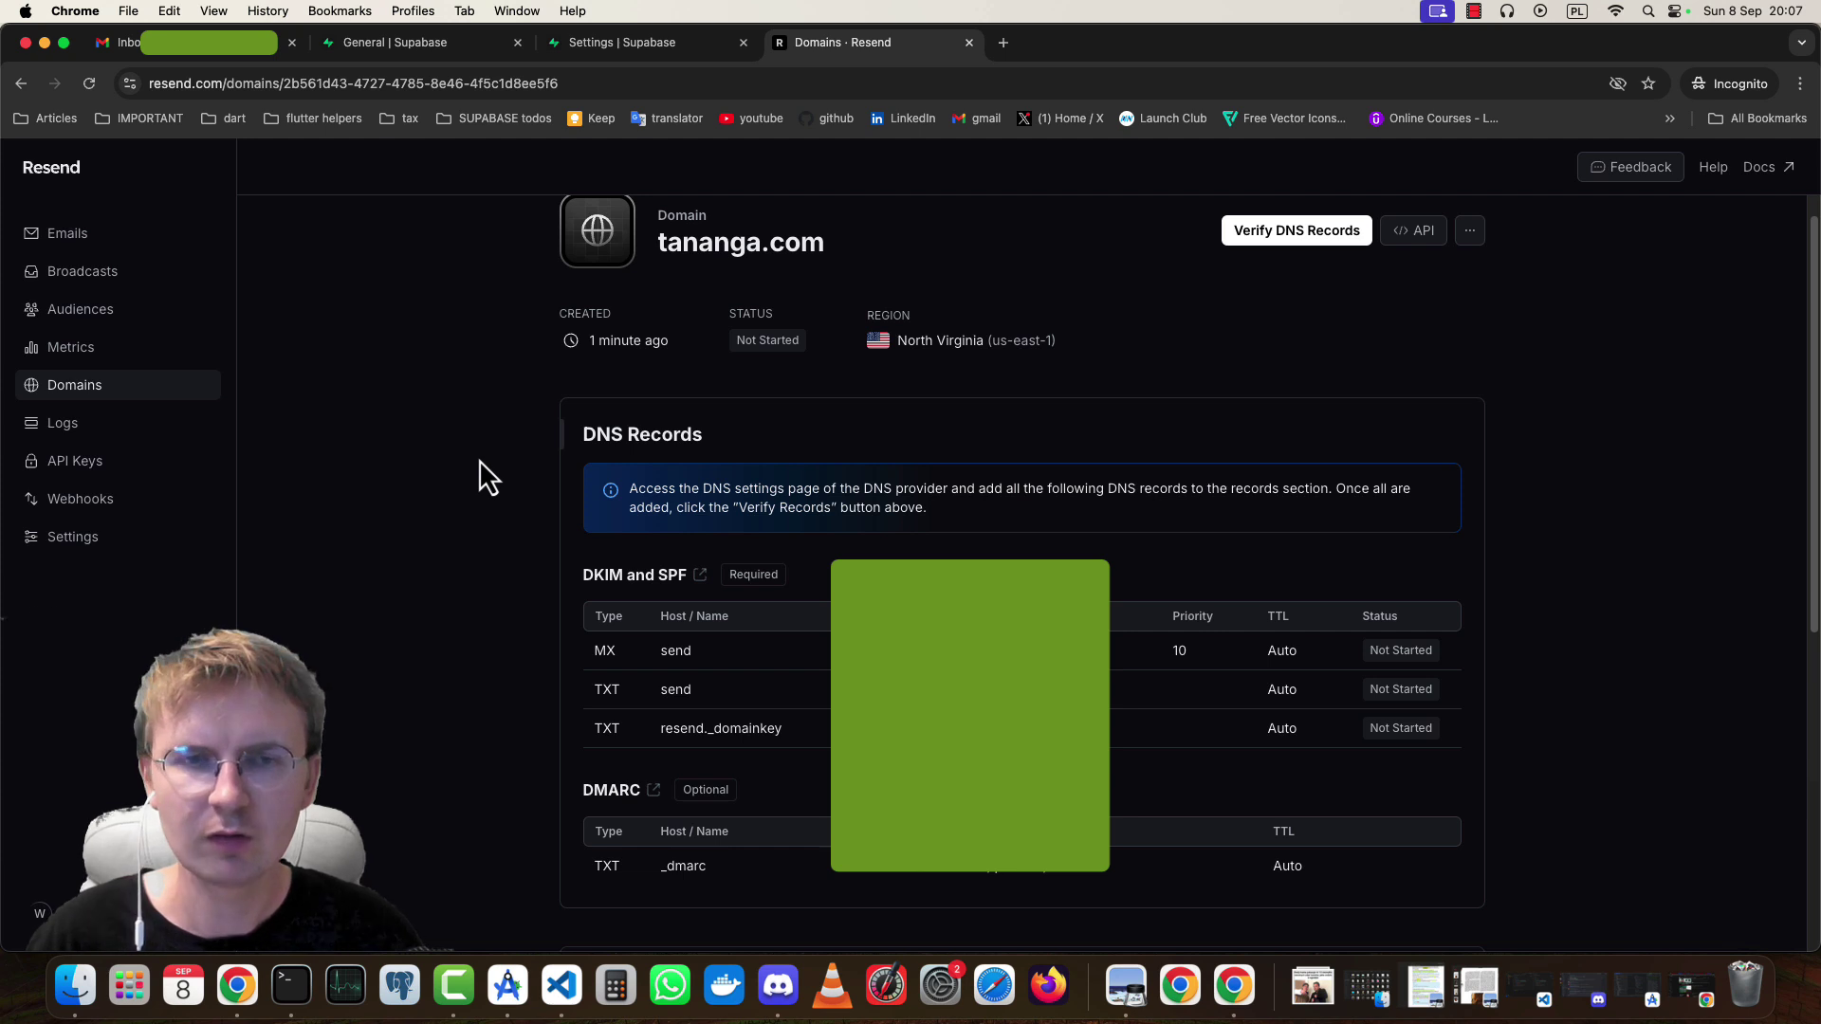
scroll(489, 466, "down", 1)
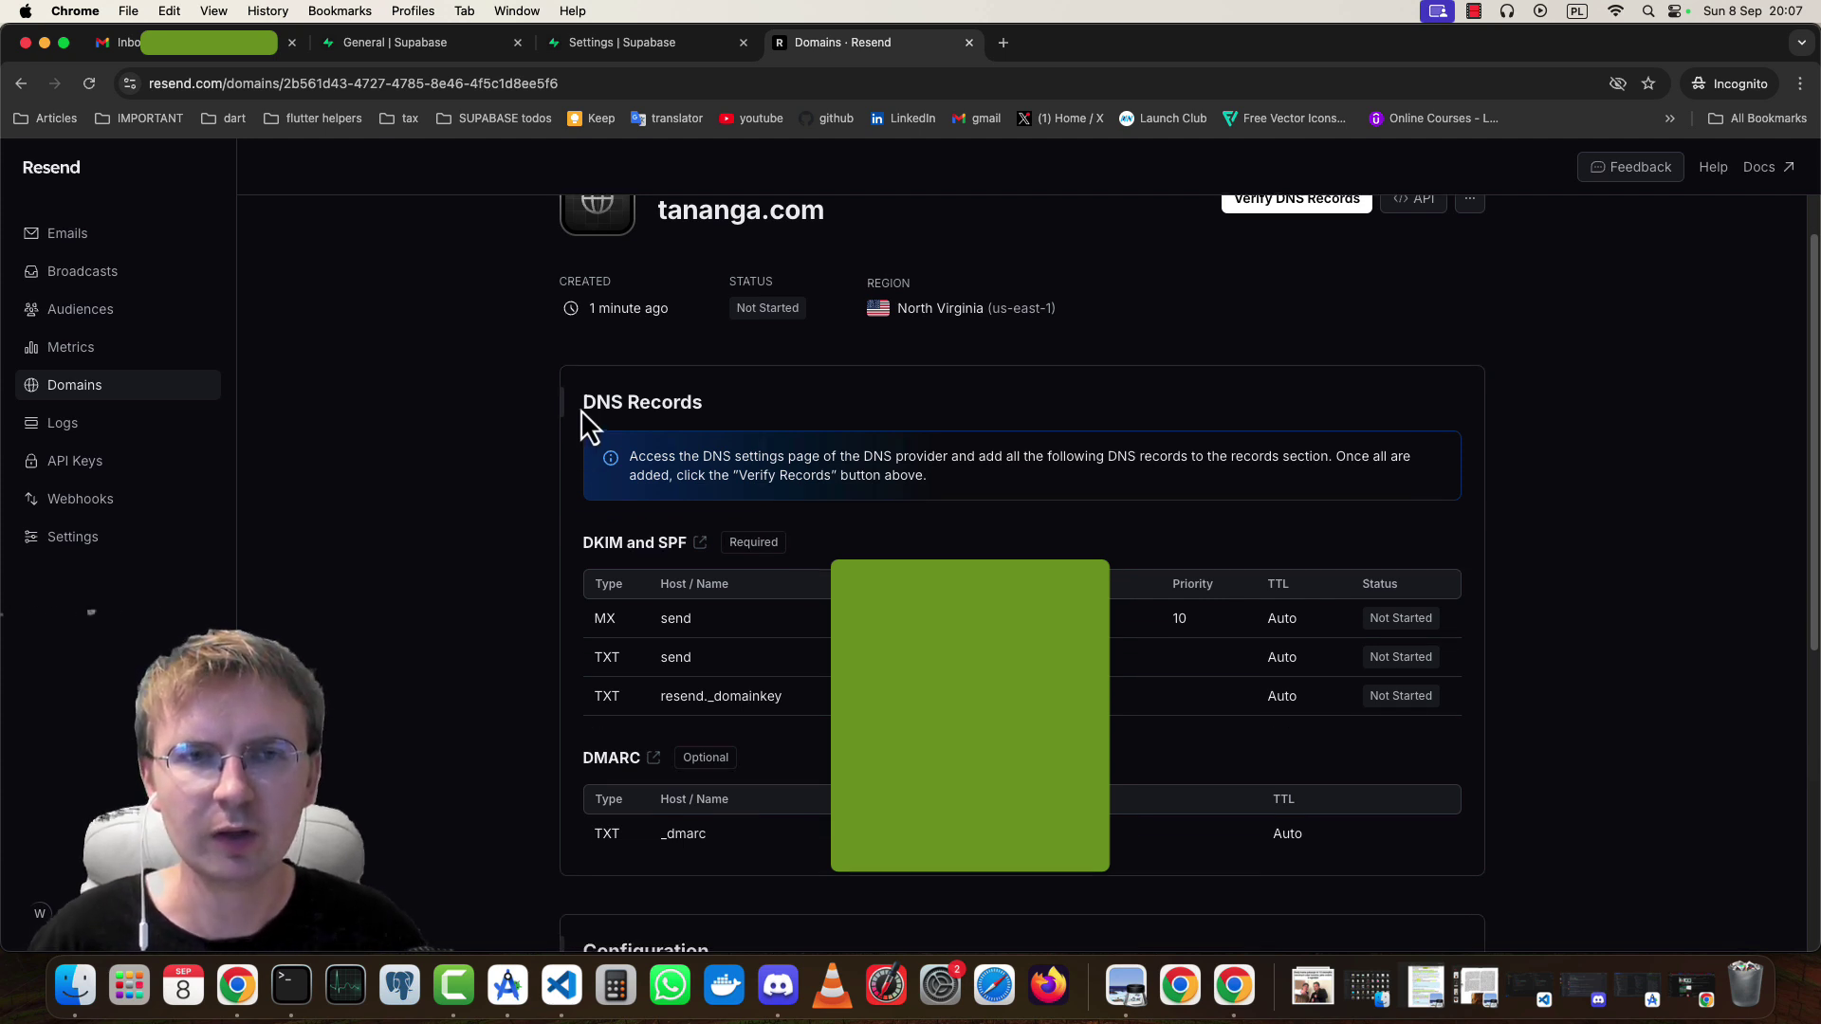
left_click_drag(580, 410, 723, 412)
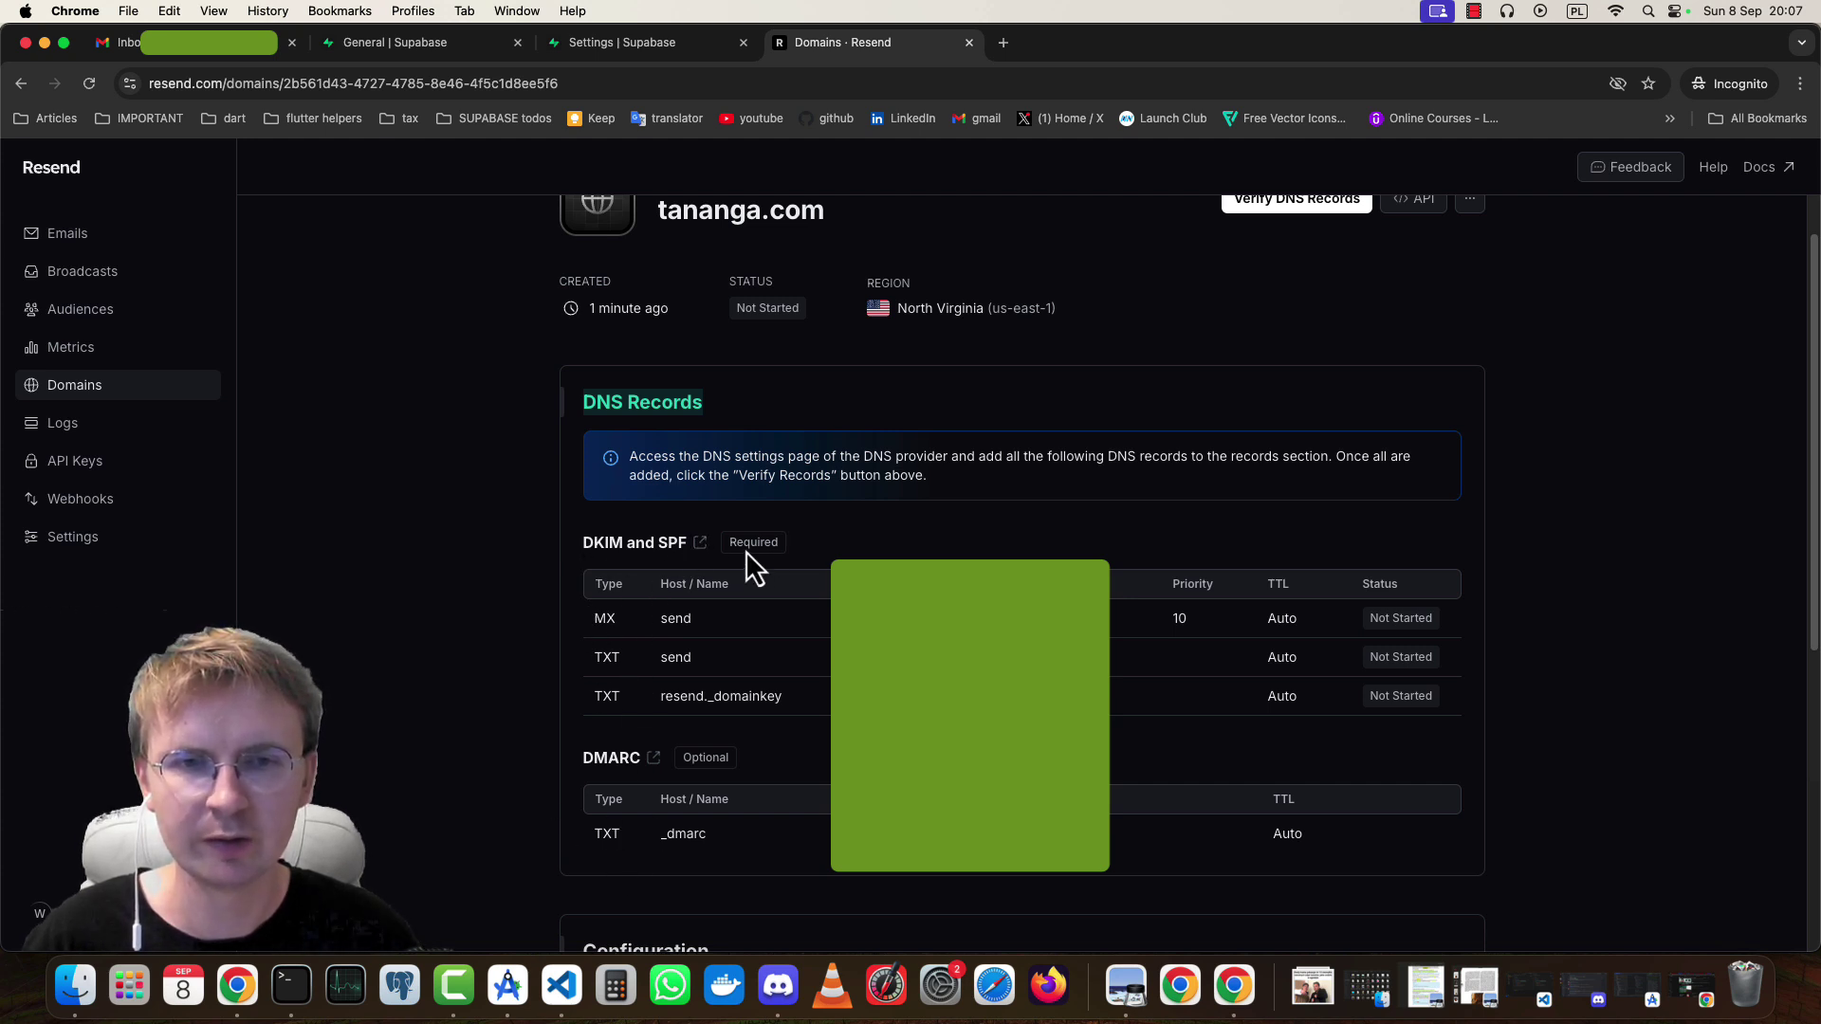
scroll(765, 560, "down", 1)
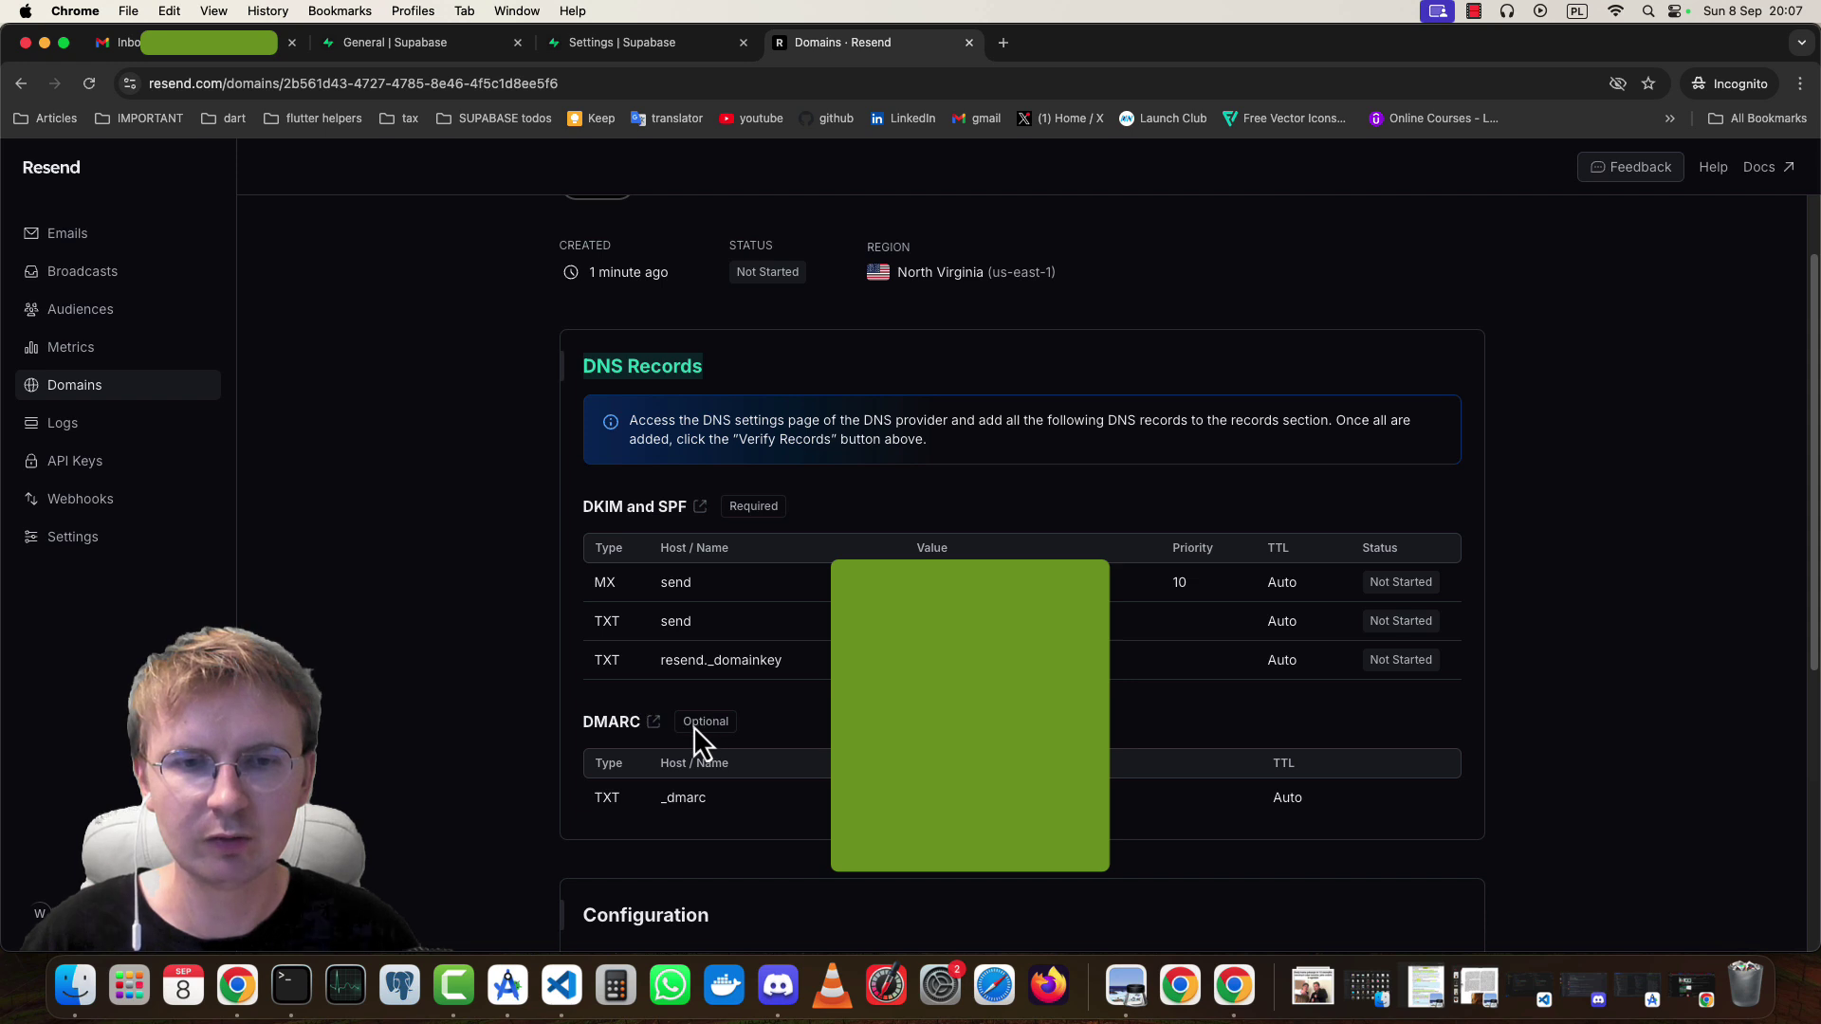
left_click(794, 705)
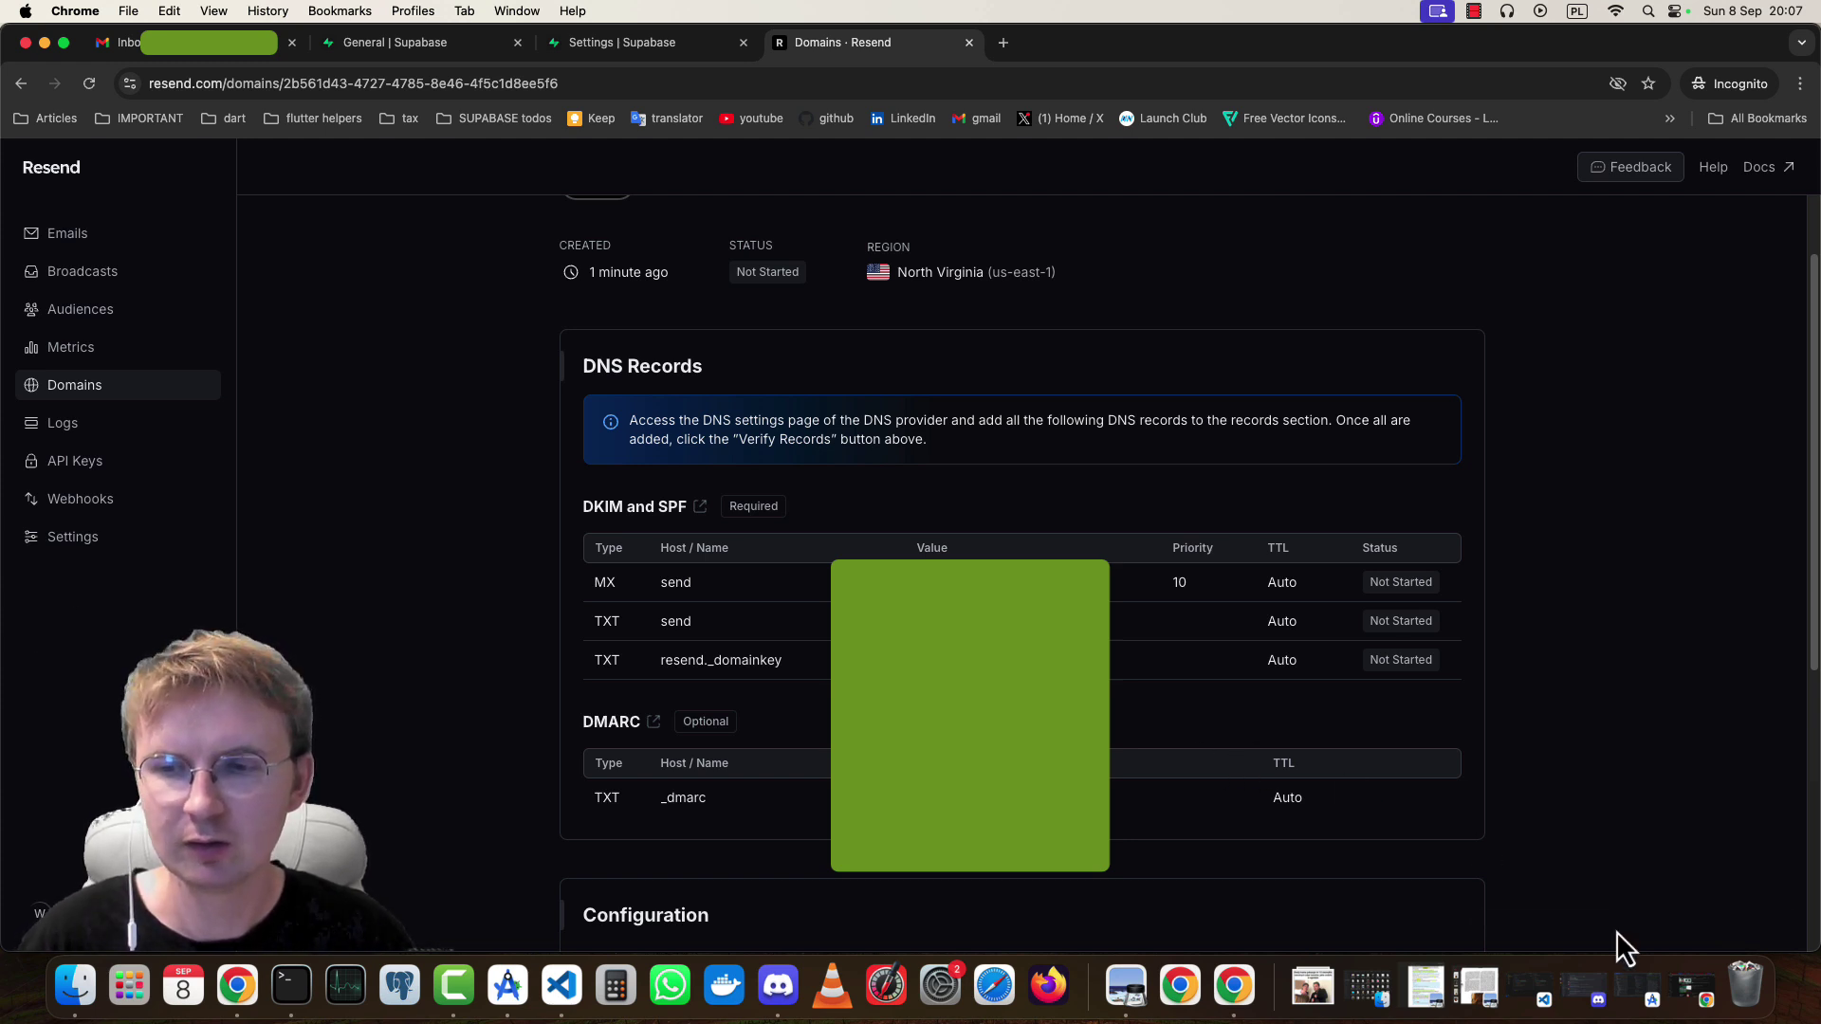
Step: Switch to GoDaddy and view the DNS records page for tananga.com
left_click(1690, 1004)
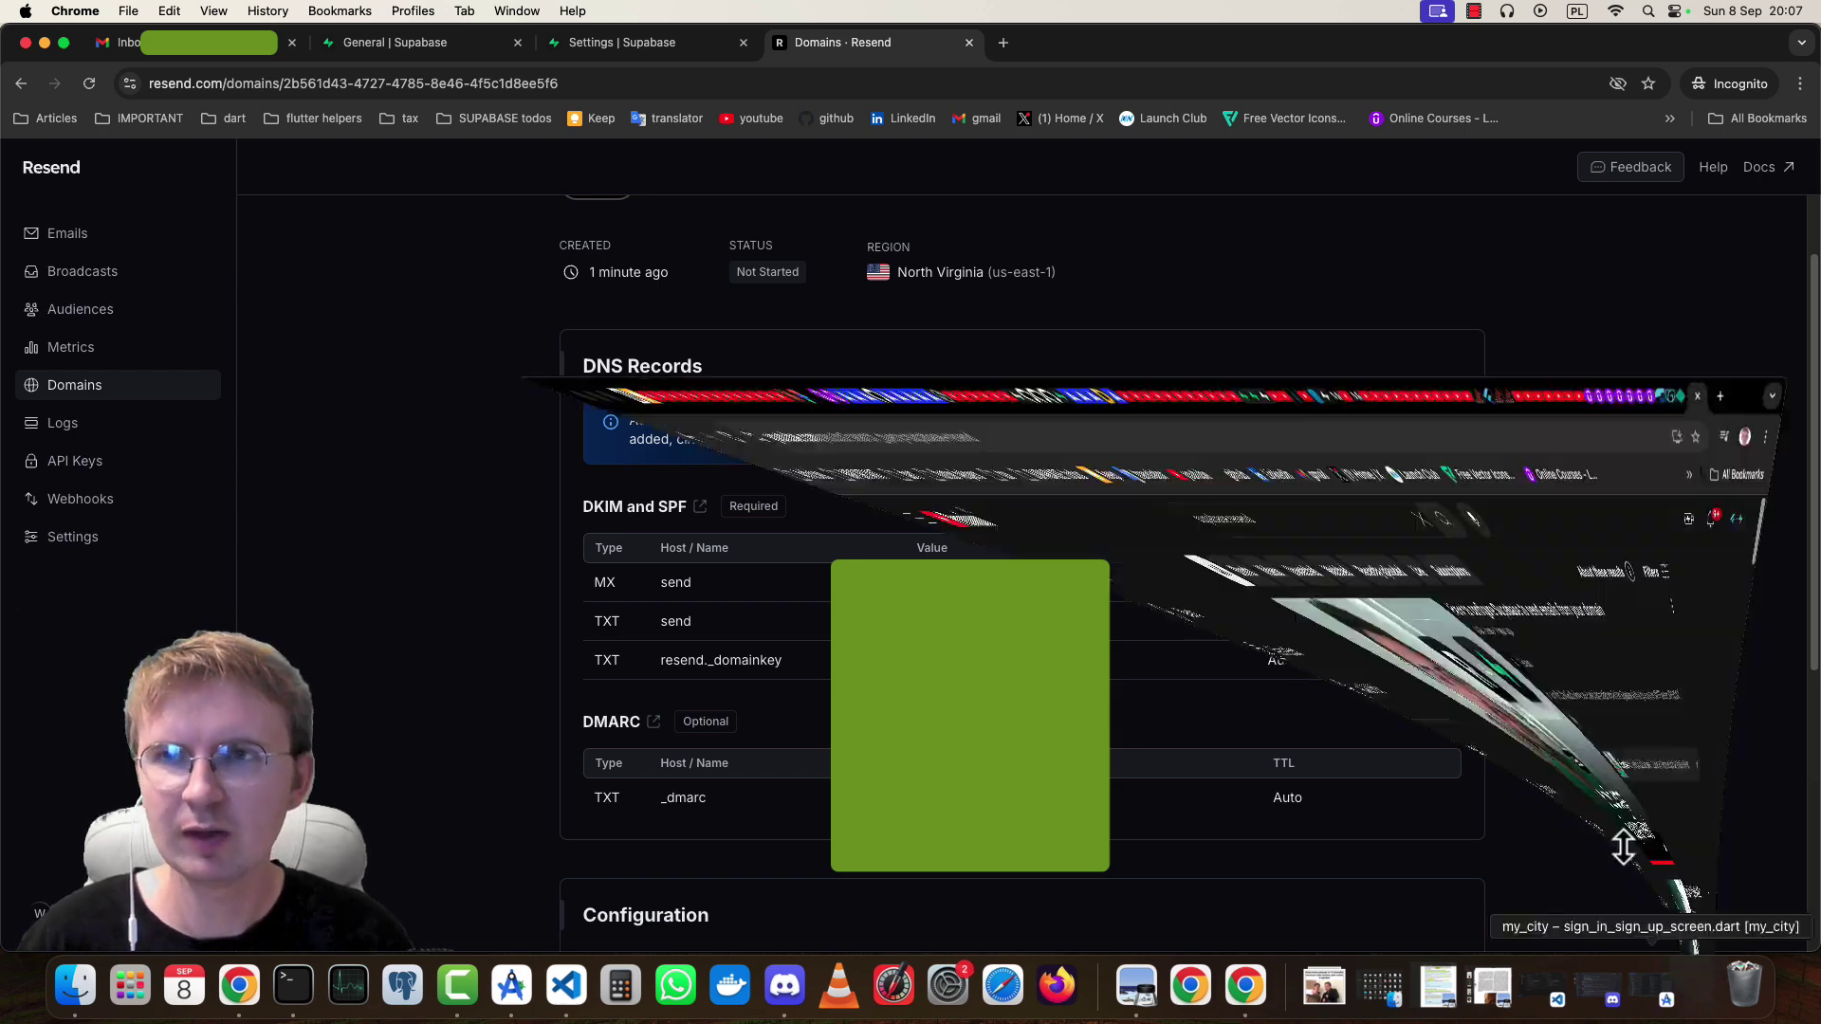
left_click(1647, 43)
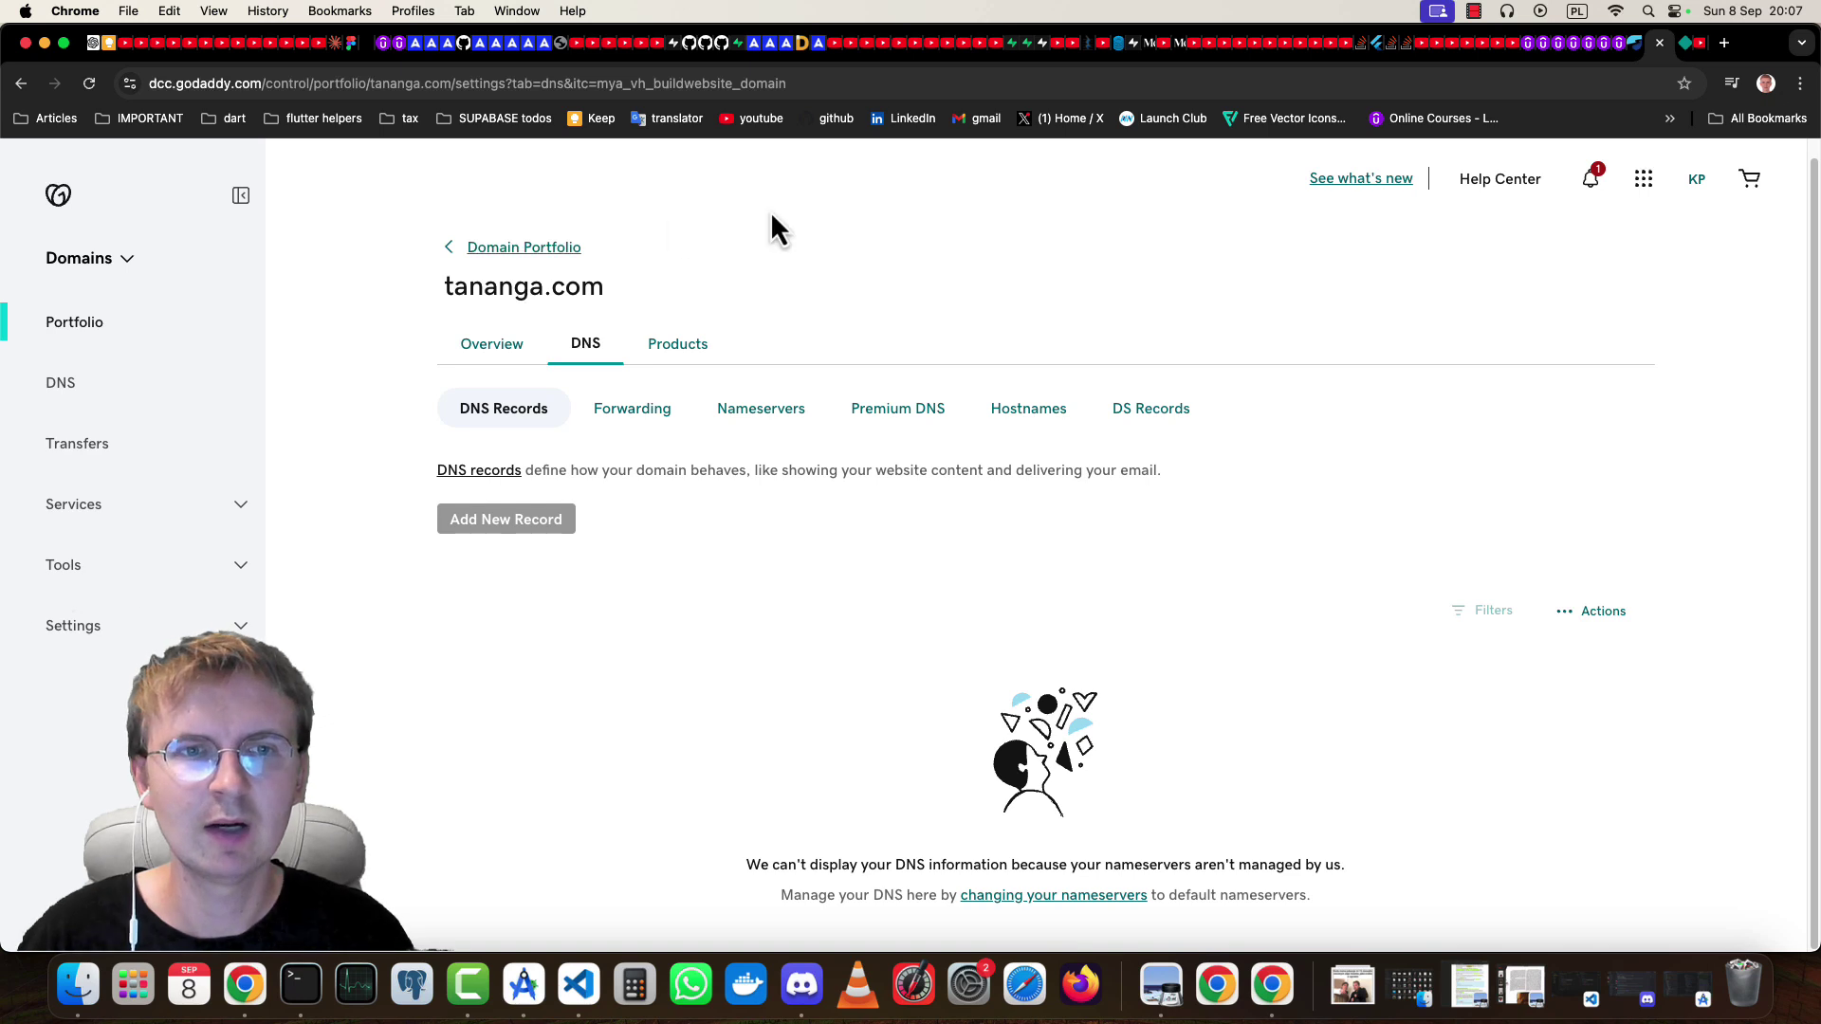
left_click(116, 272)
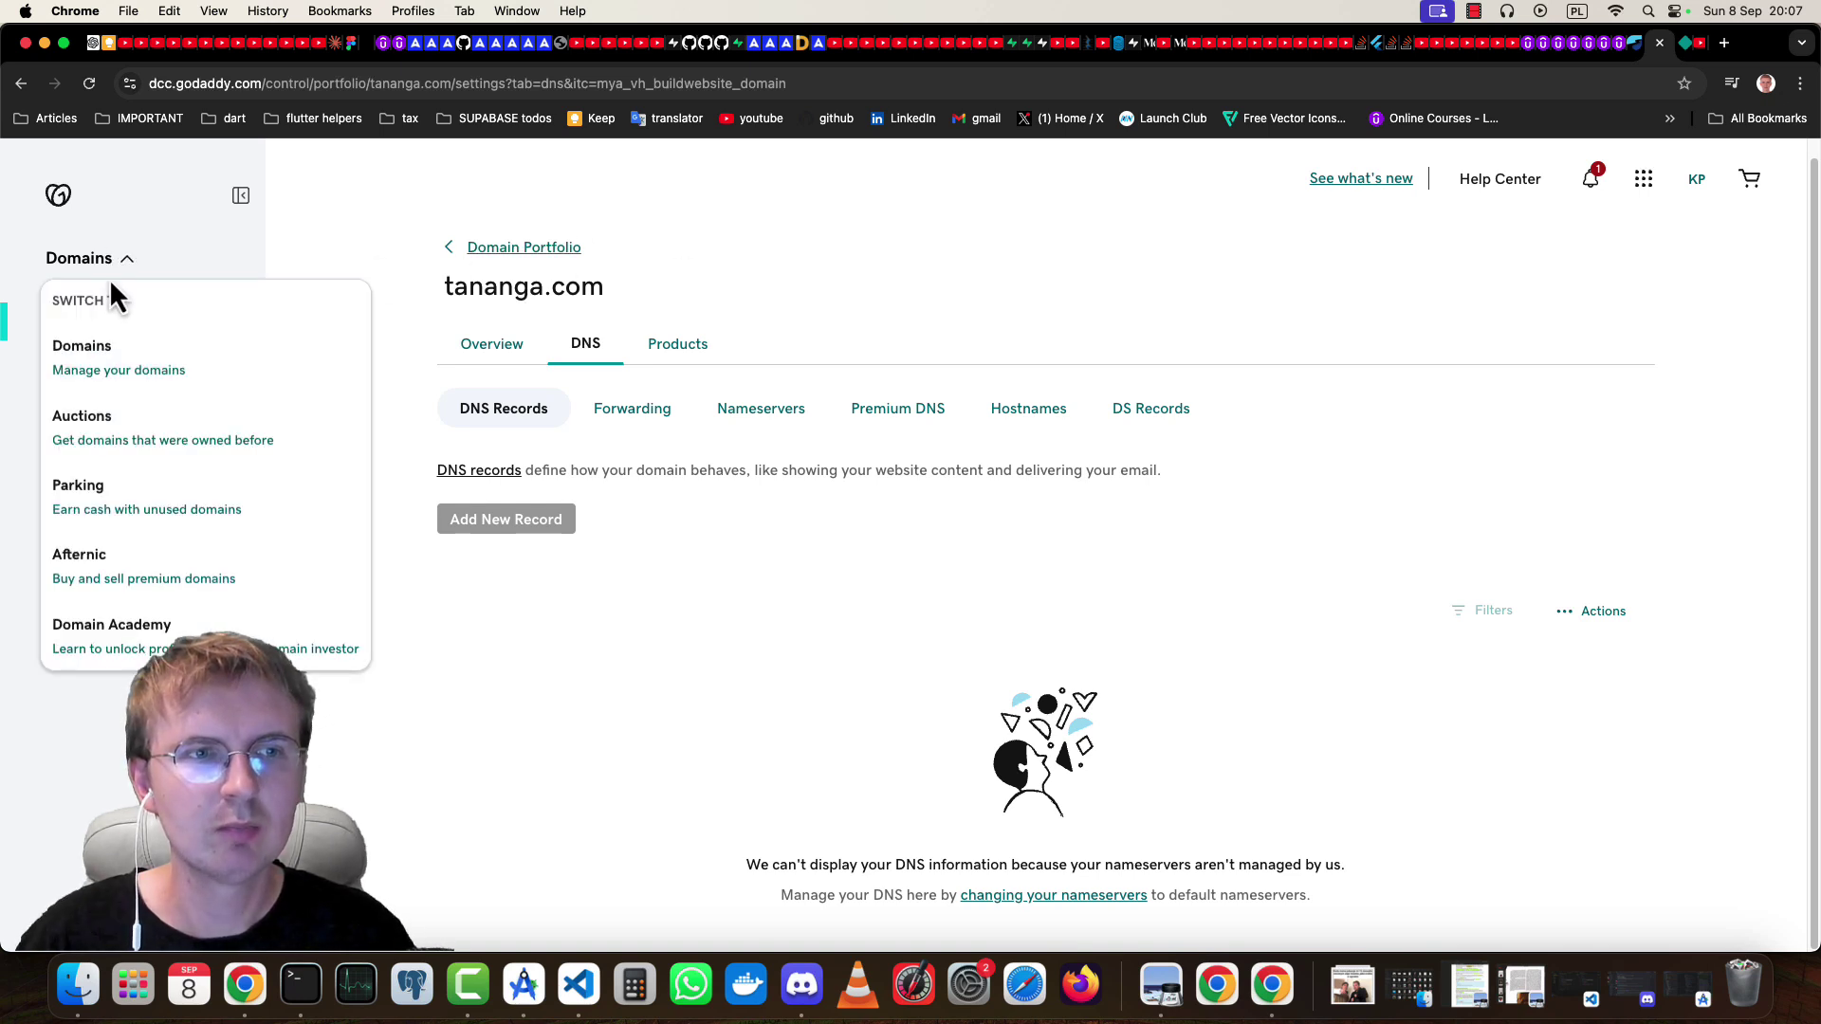
left_click(116, 273)
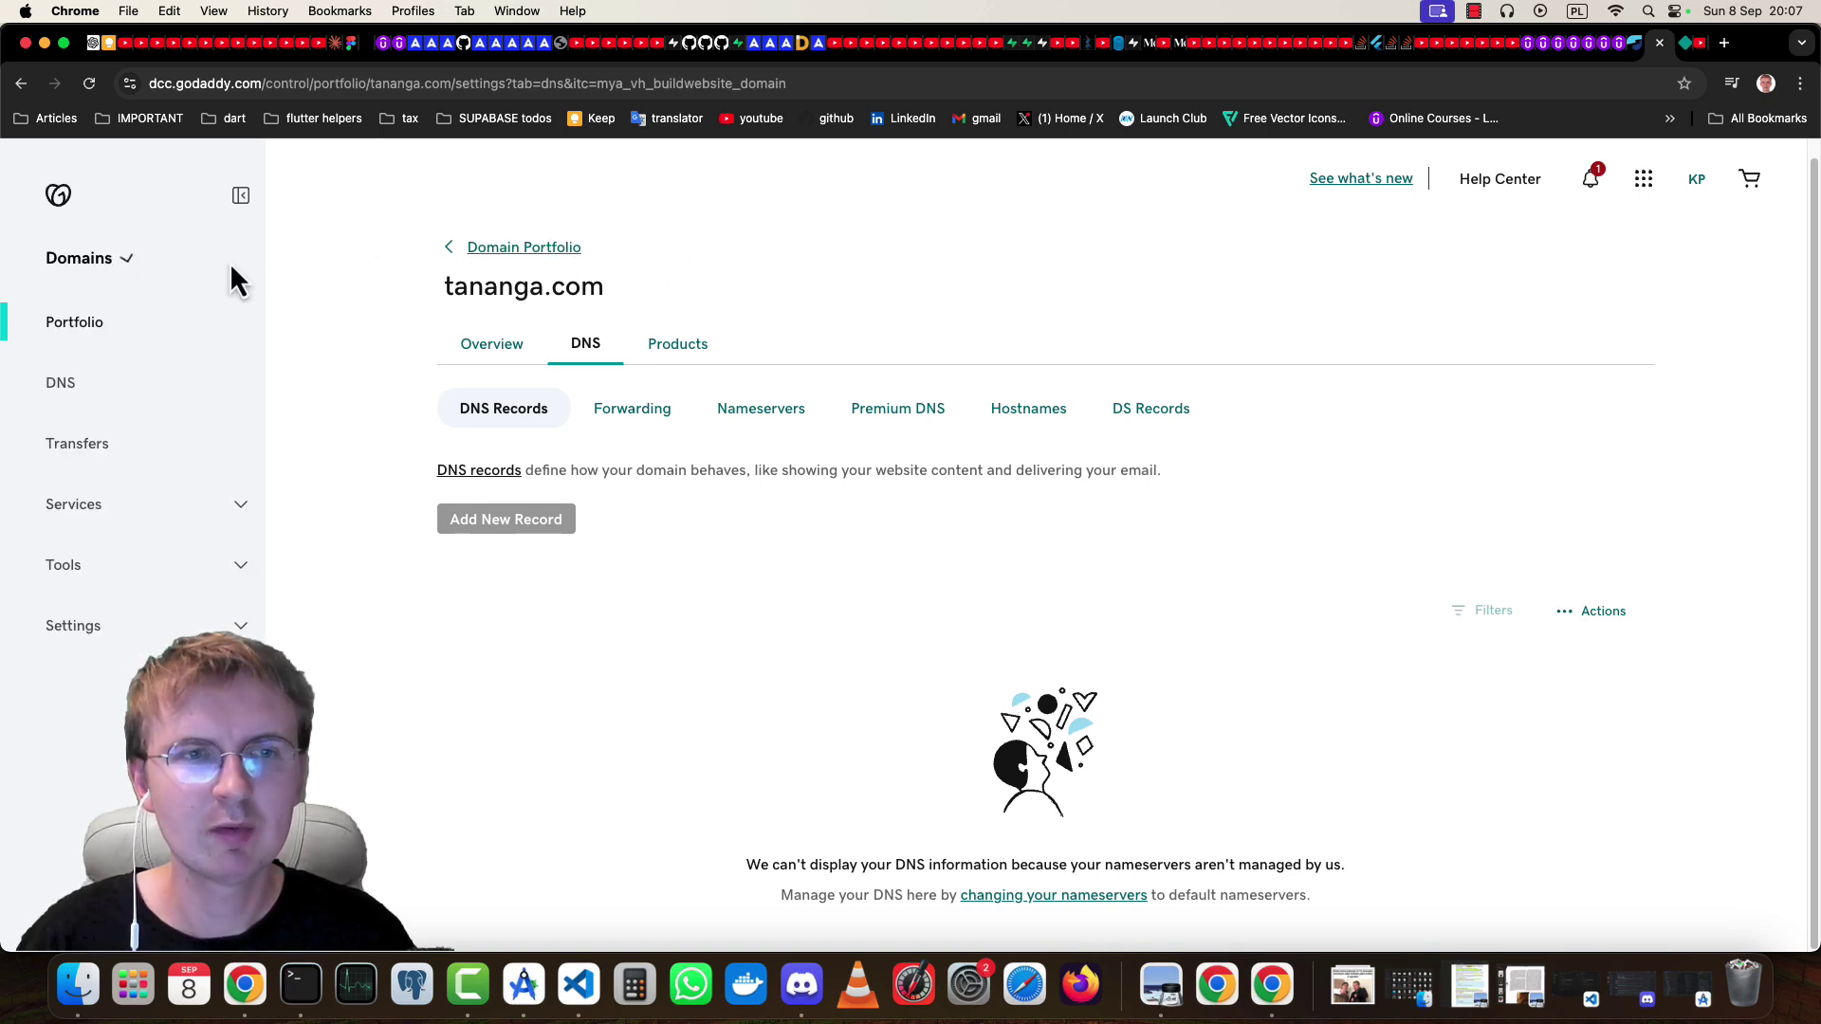
Step: Go through the GoDaddy account's products to tananga.com and open its DNS management page
left_click(1698, 182)
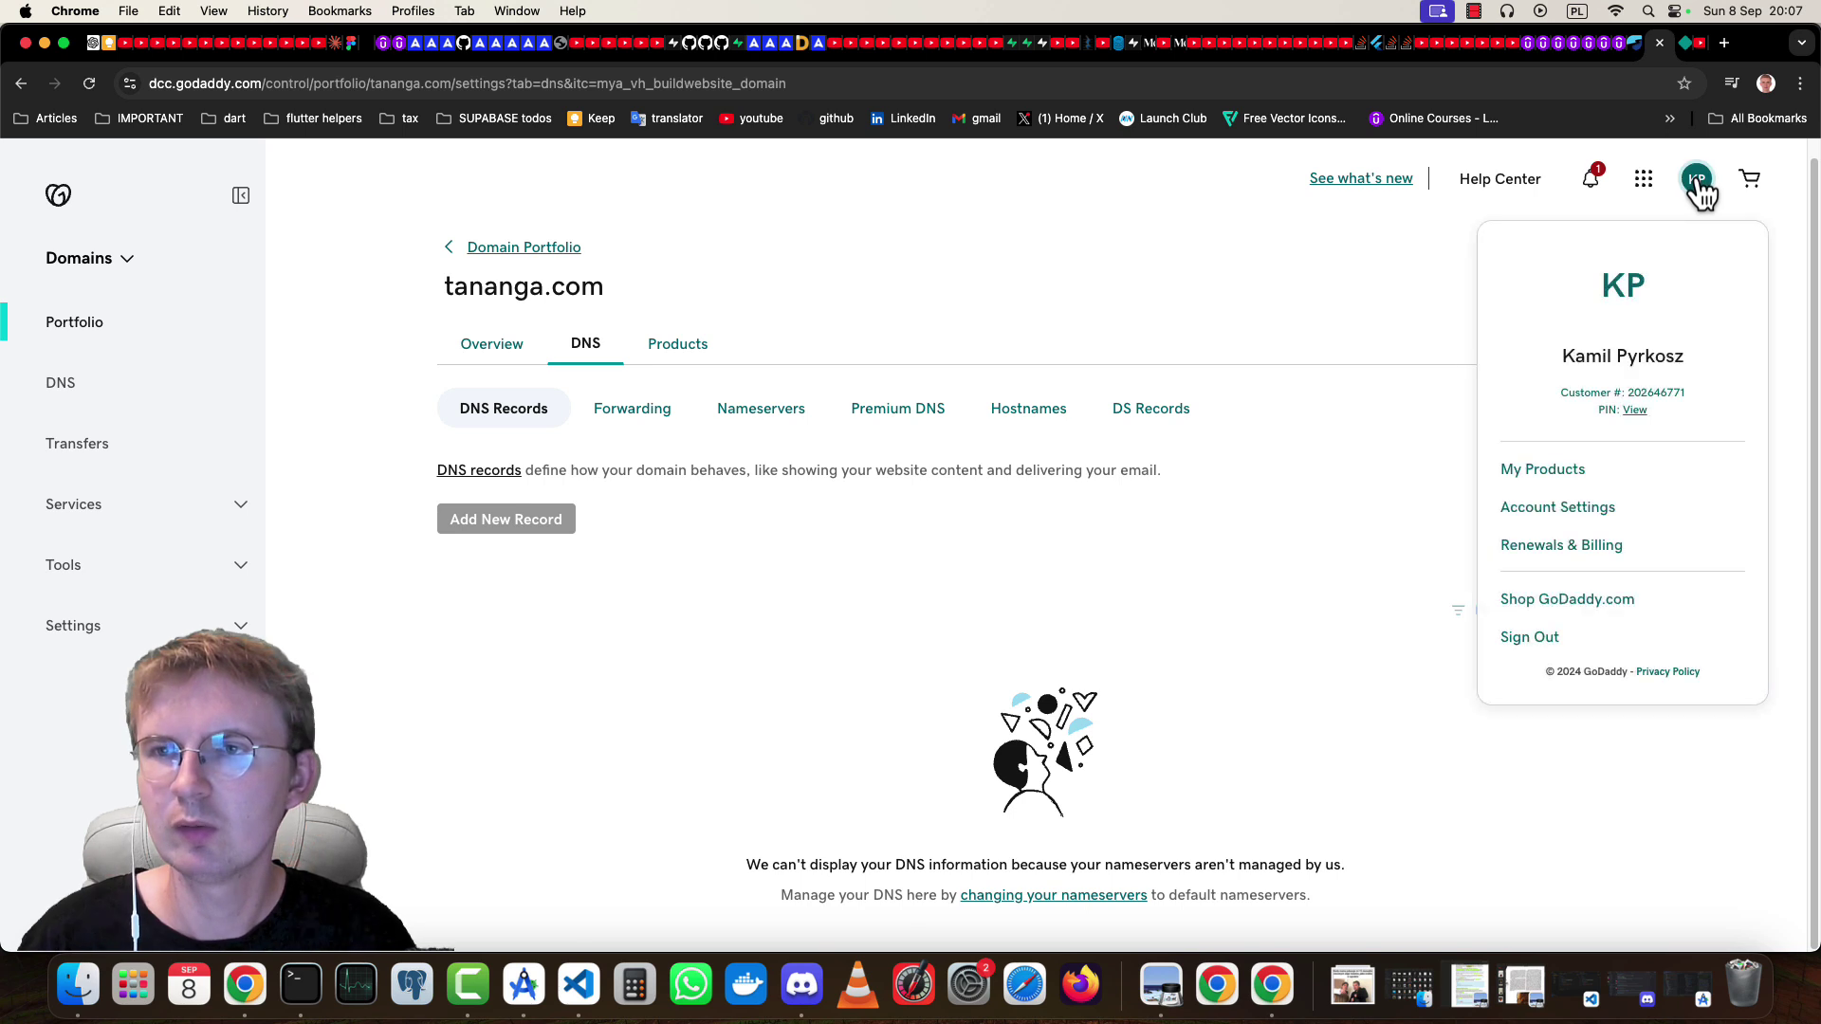
left_click(1561, 469)
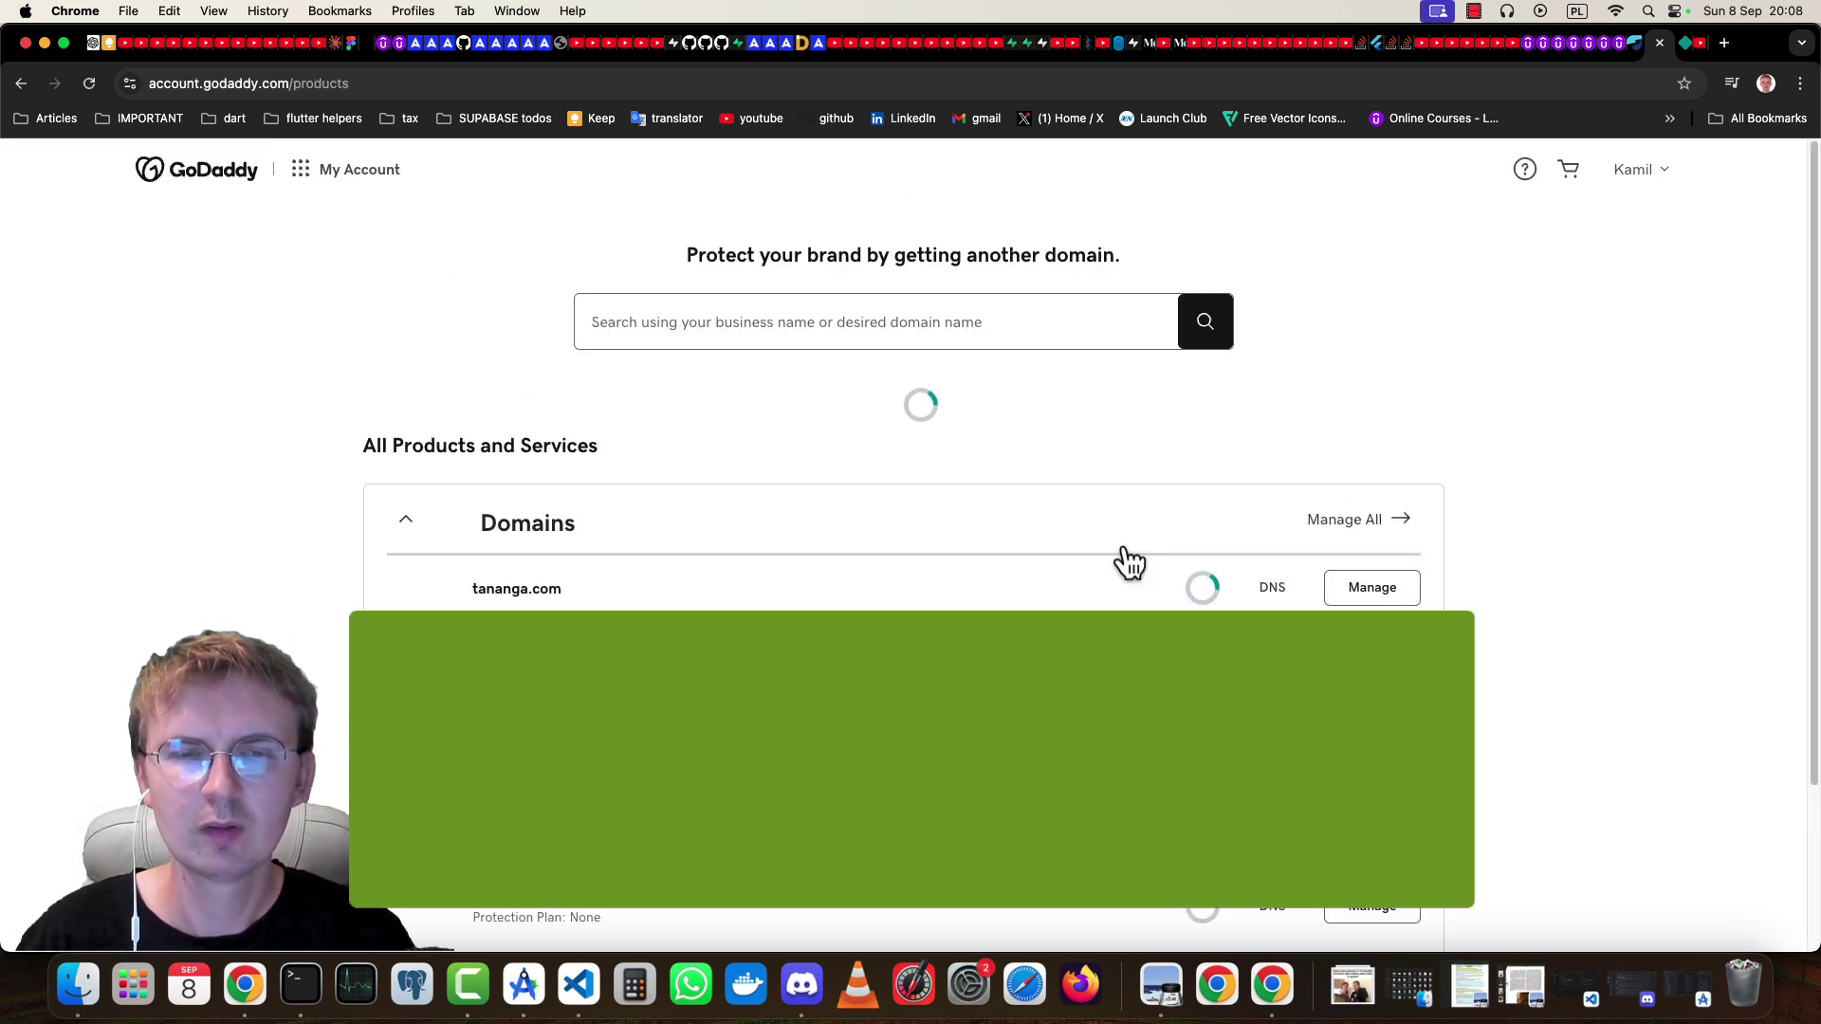
scroll(849, 581, "down", 1)
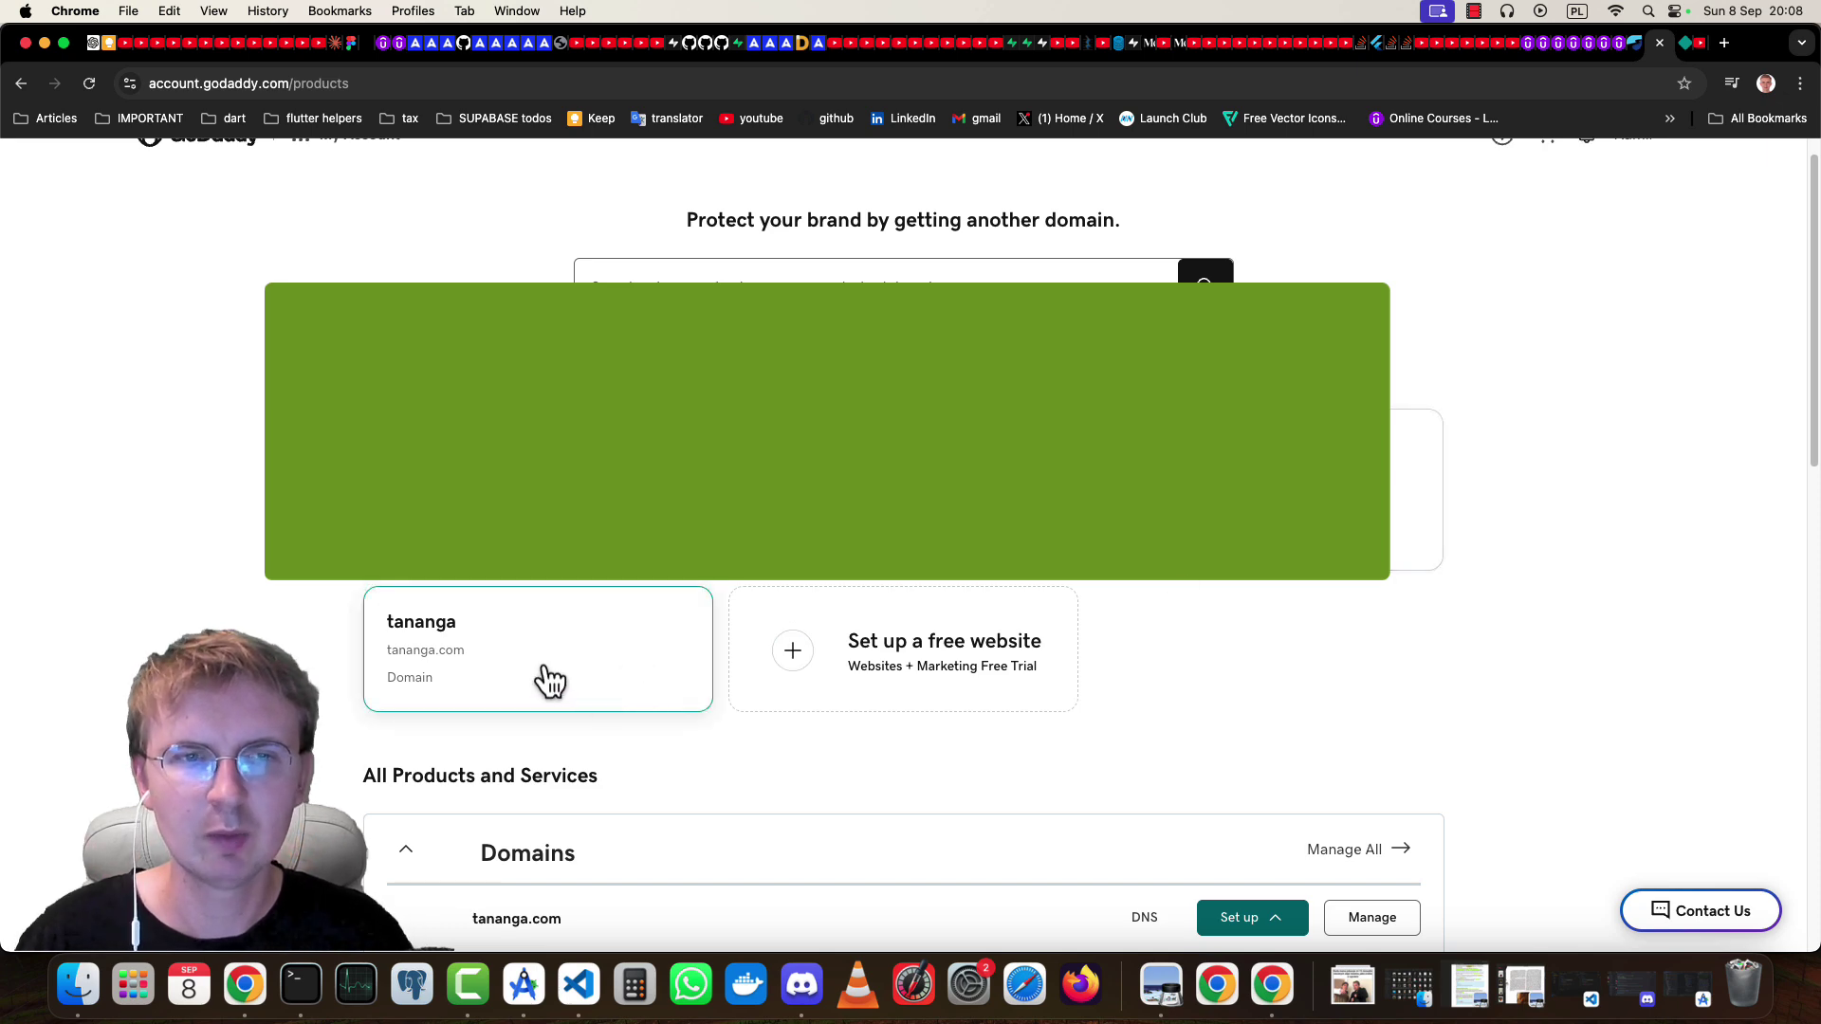
left_click(525, 773)
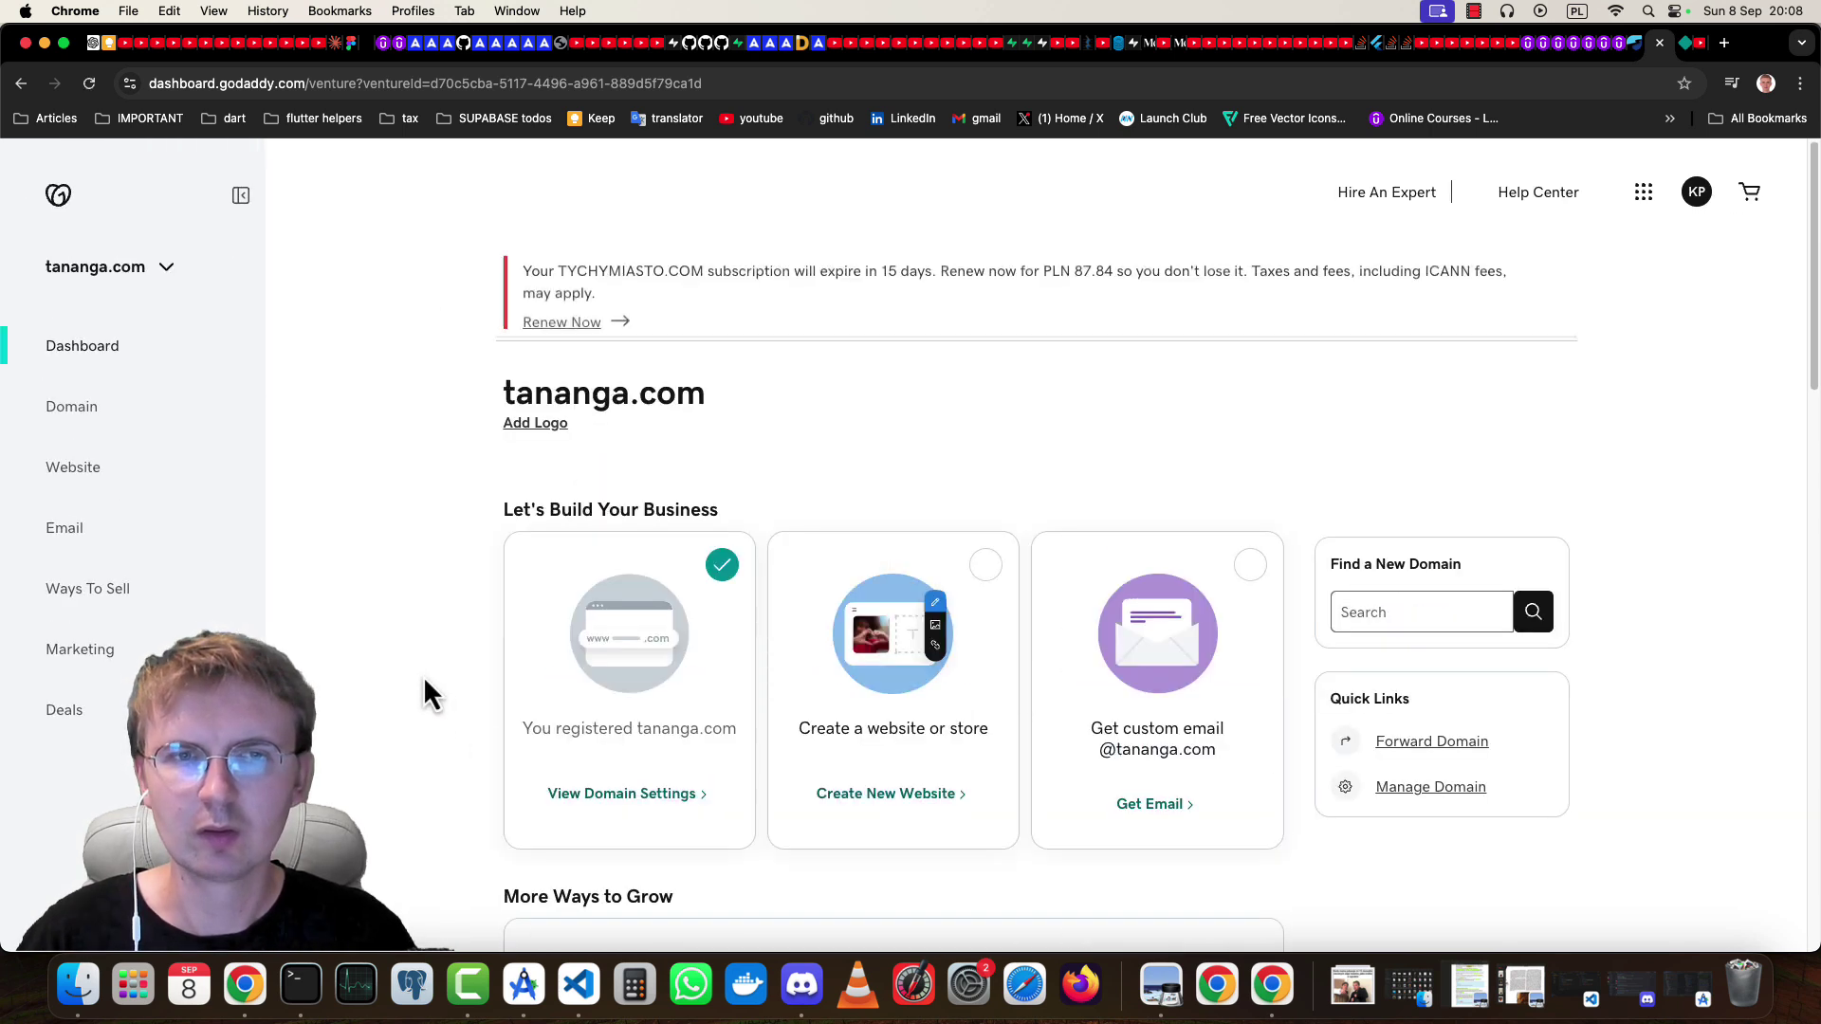
left_click(103, 427)
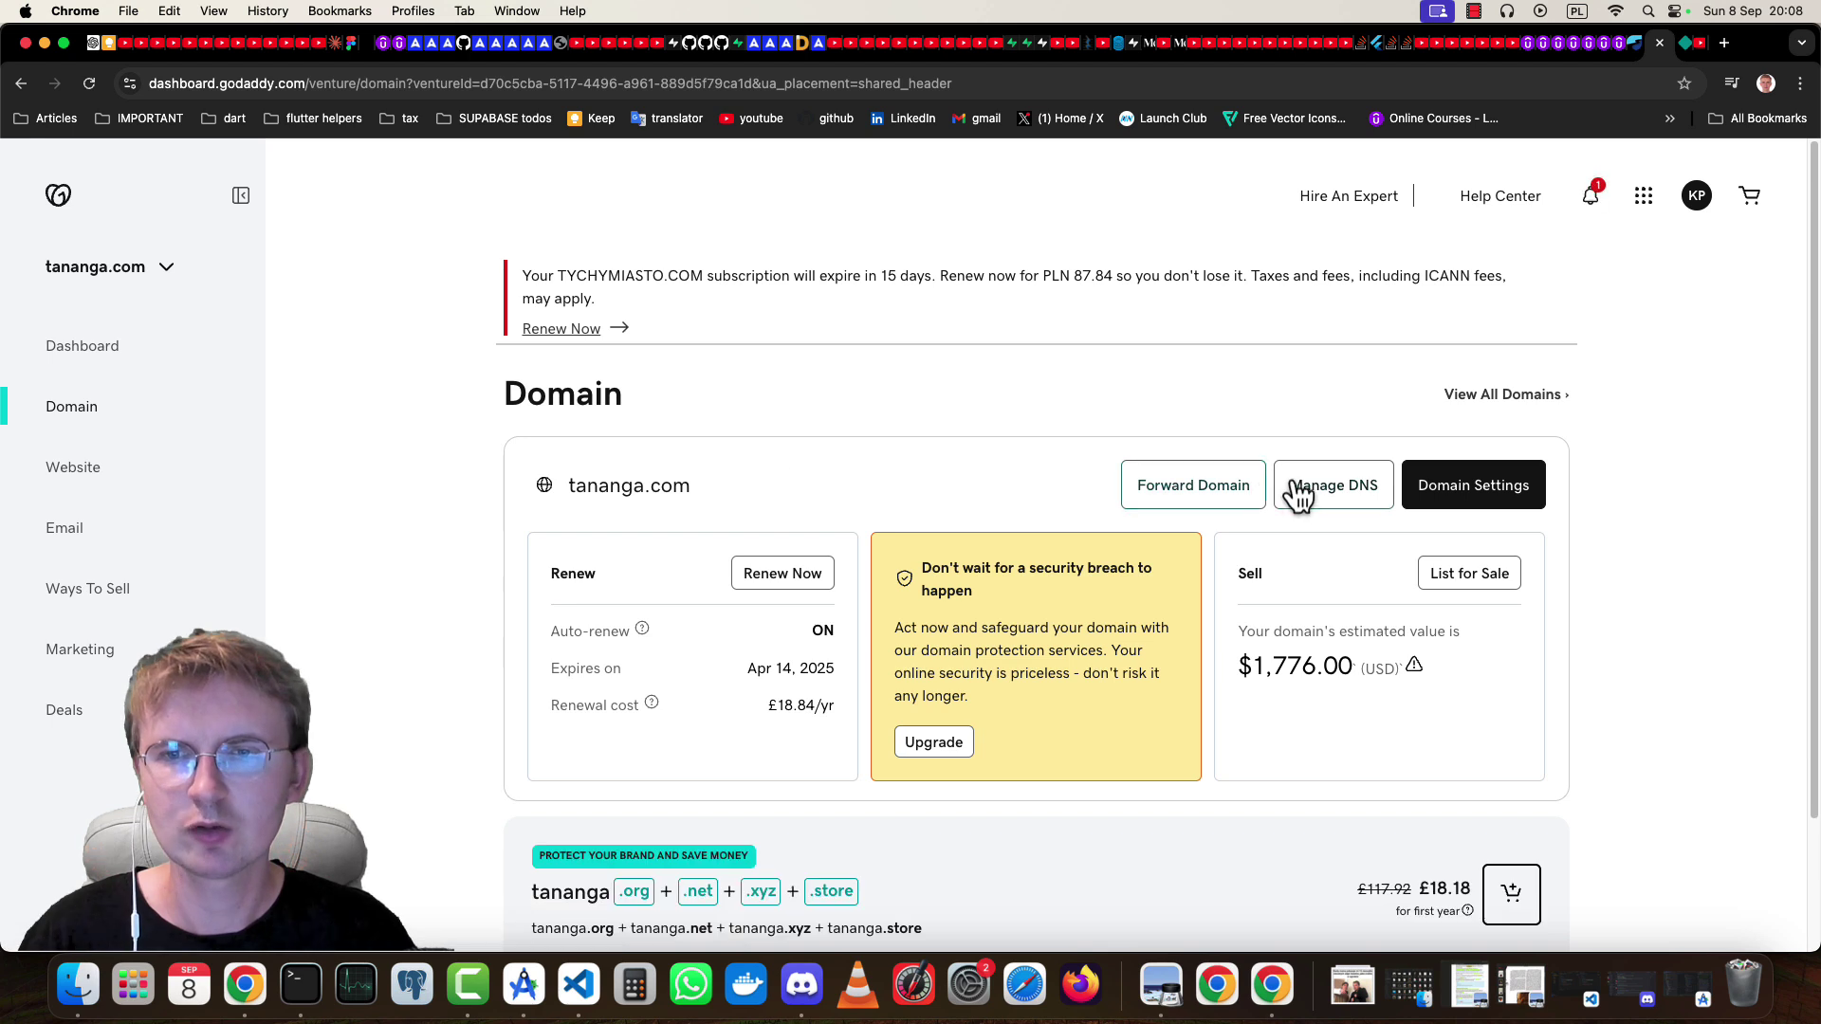
left_click(1329, 492)
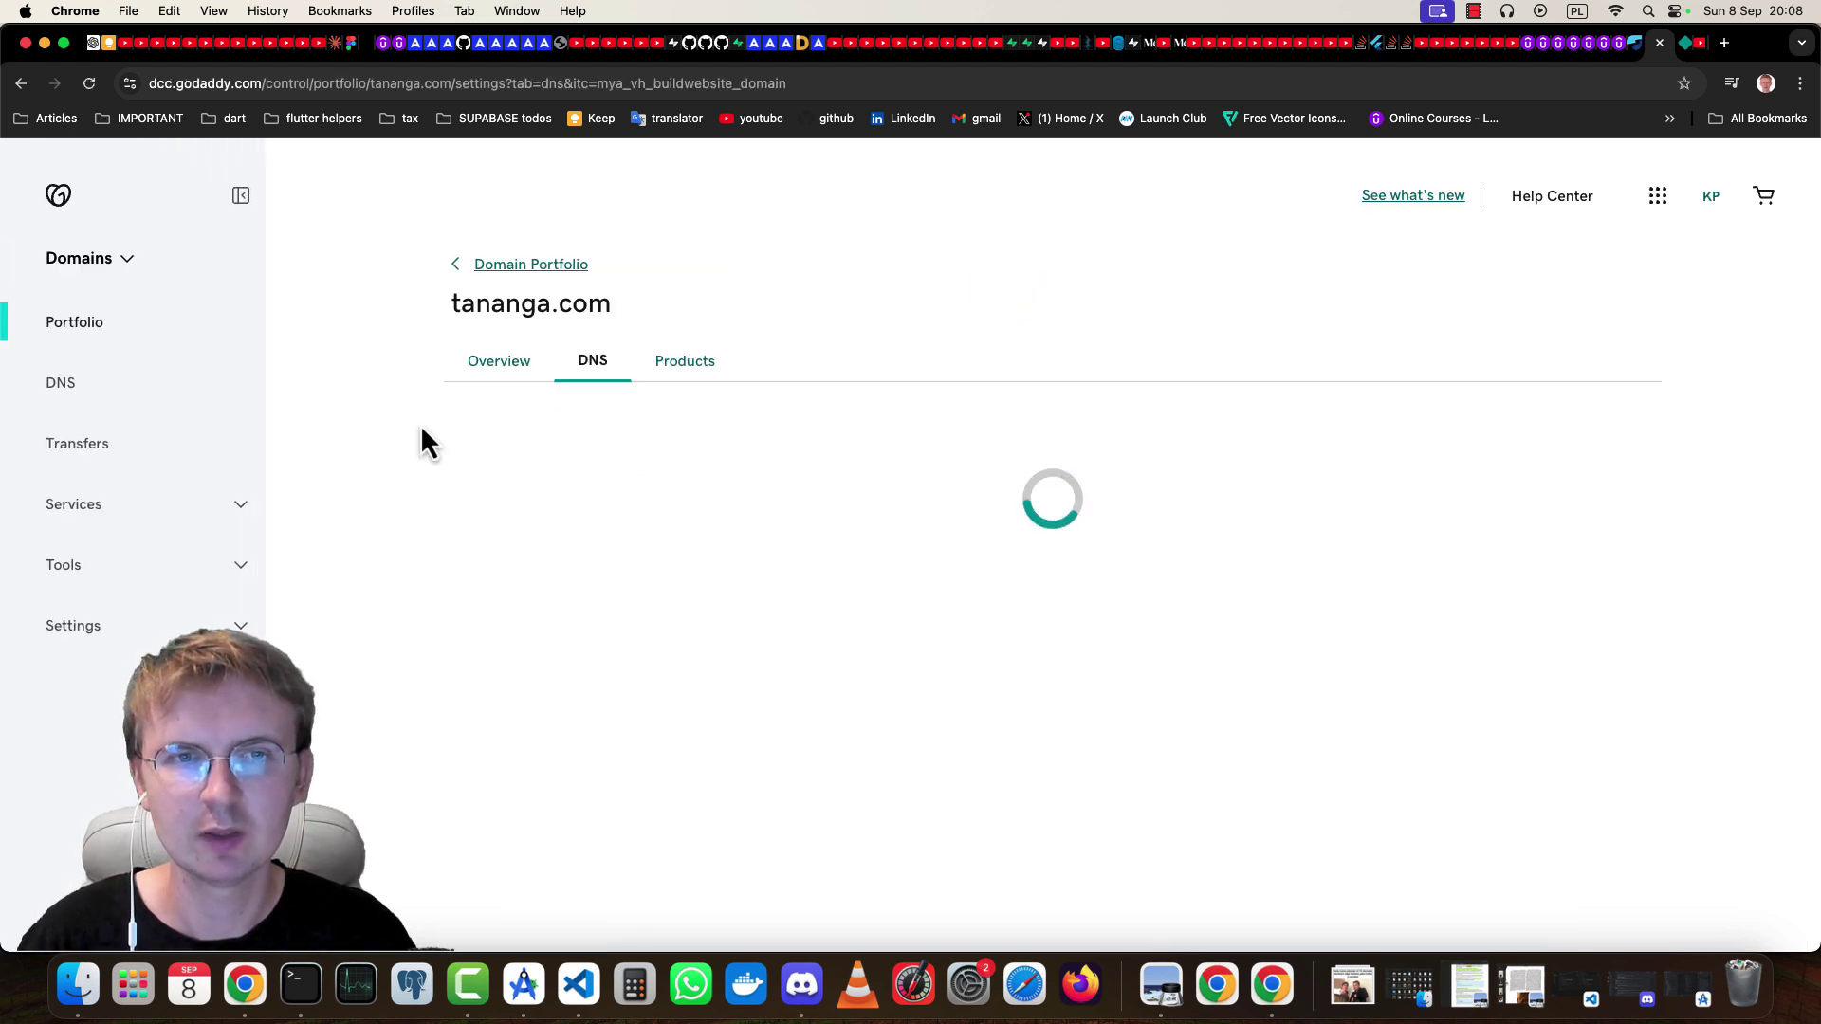
scroll(361, 433, "down", 1)
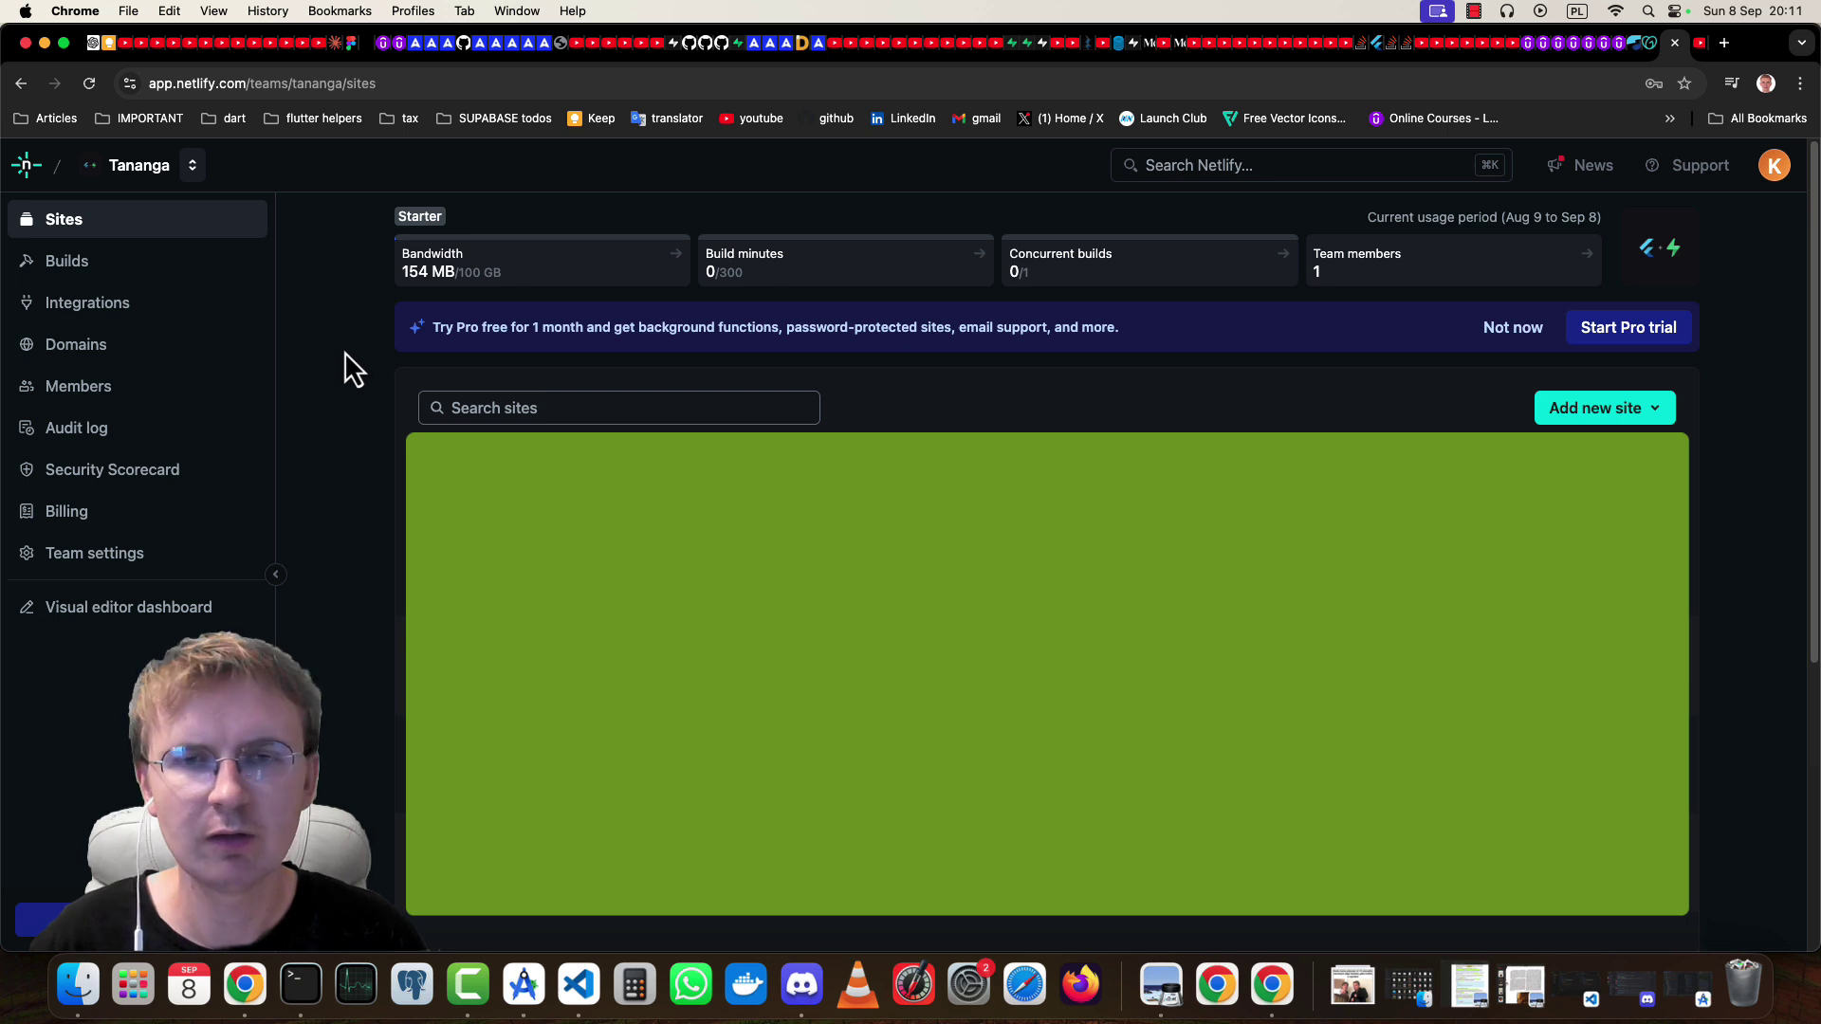
Step: In Netlify, open the DNS settings of tananga.com and start a new DNS record
left_click(157, 368)
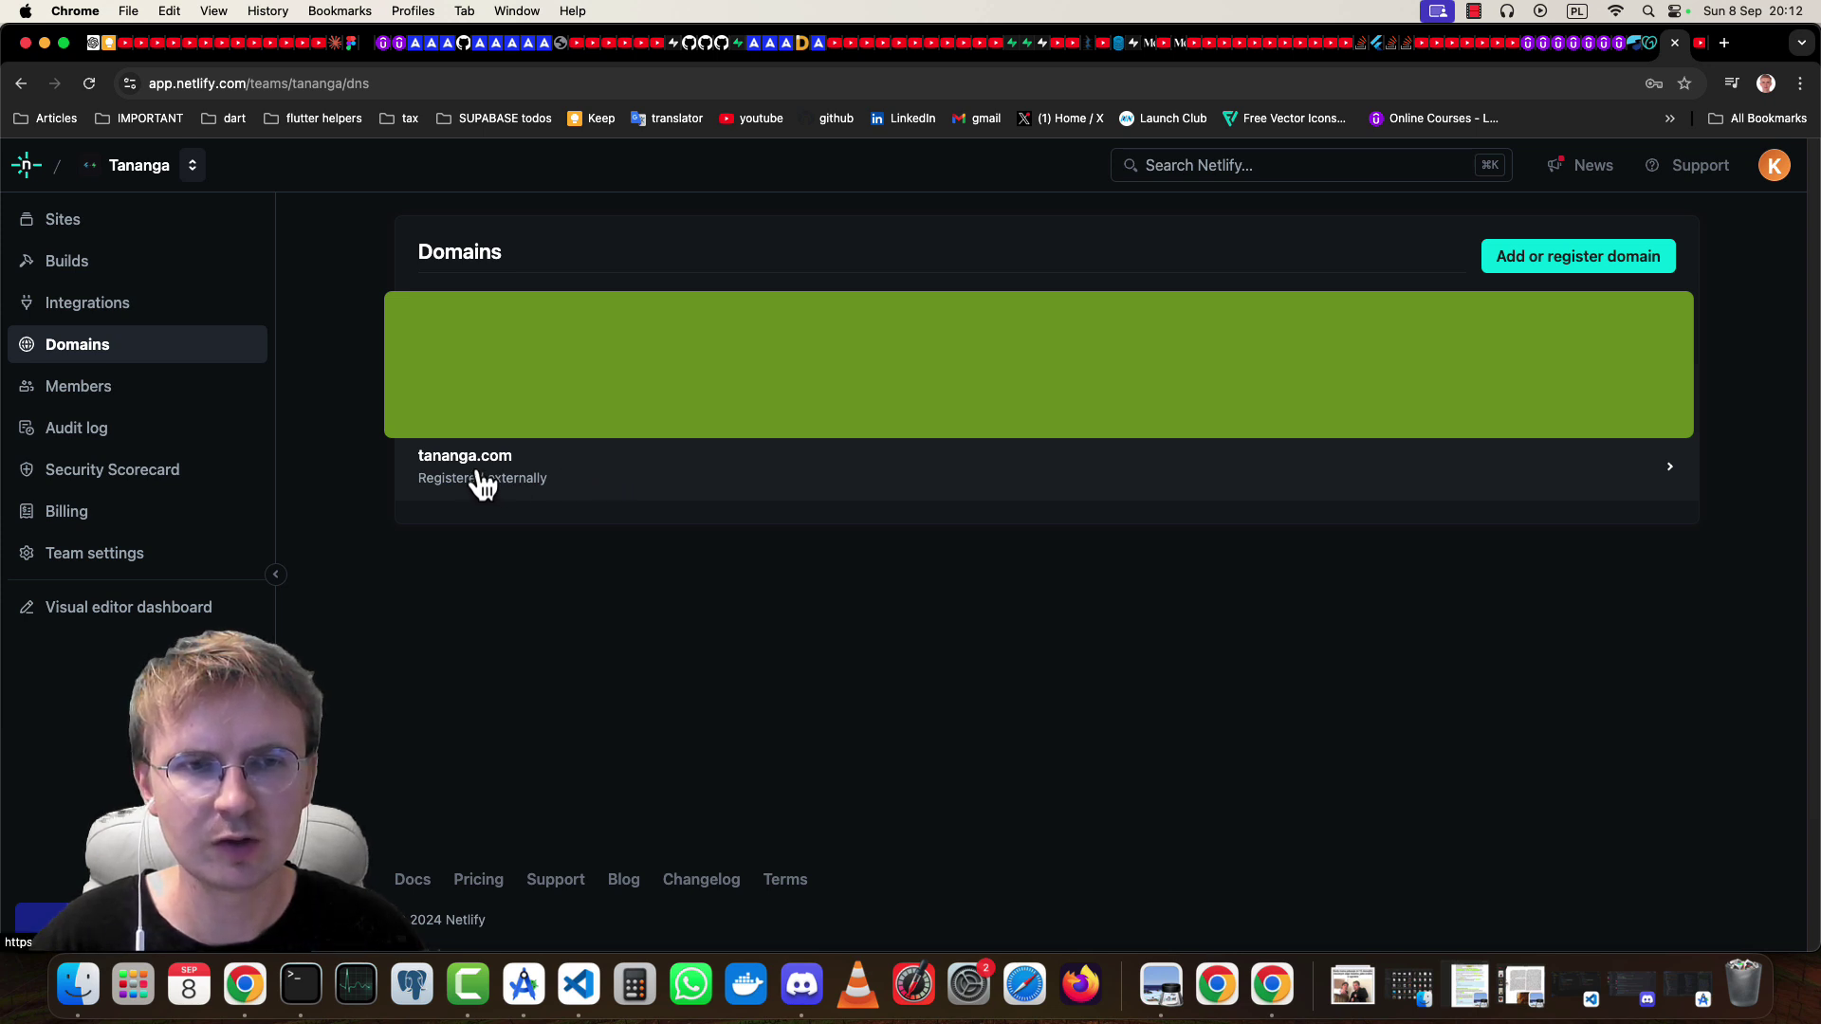
left_click(594, 488)
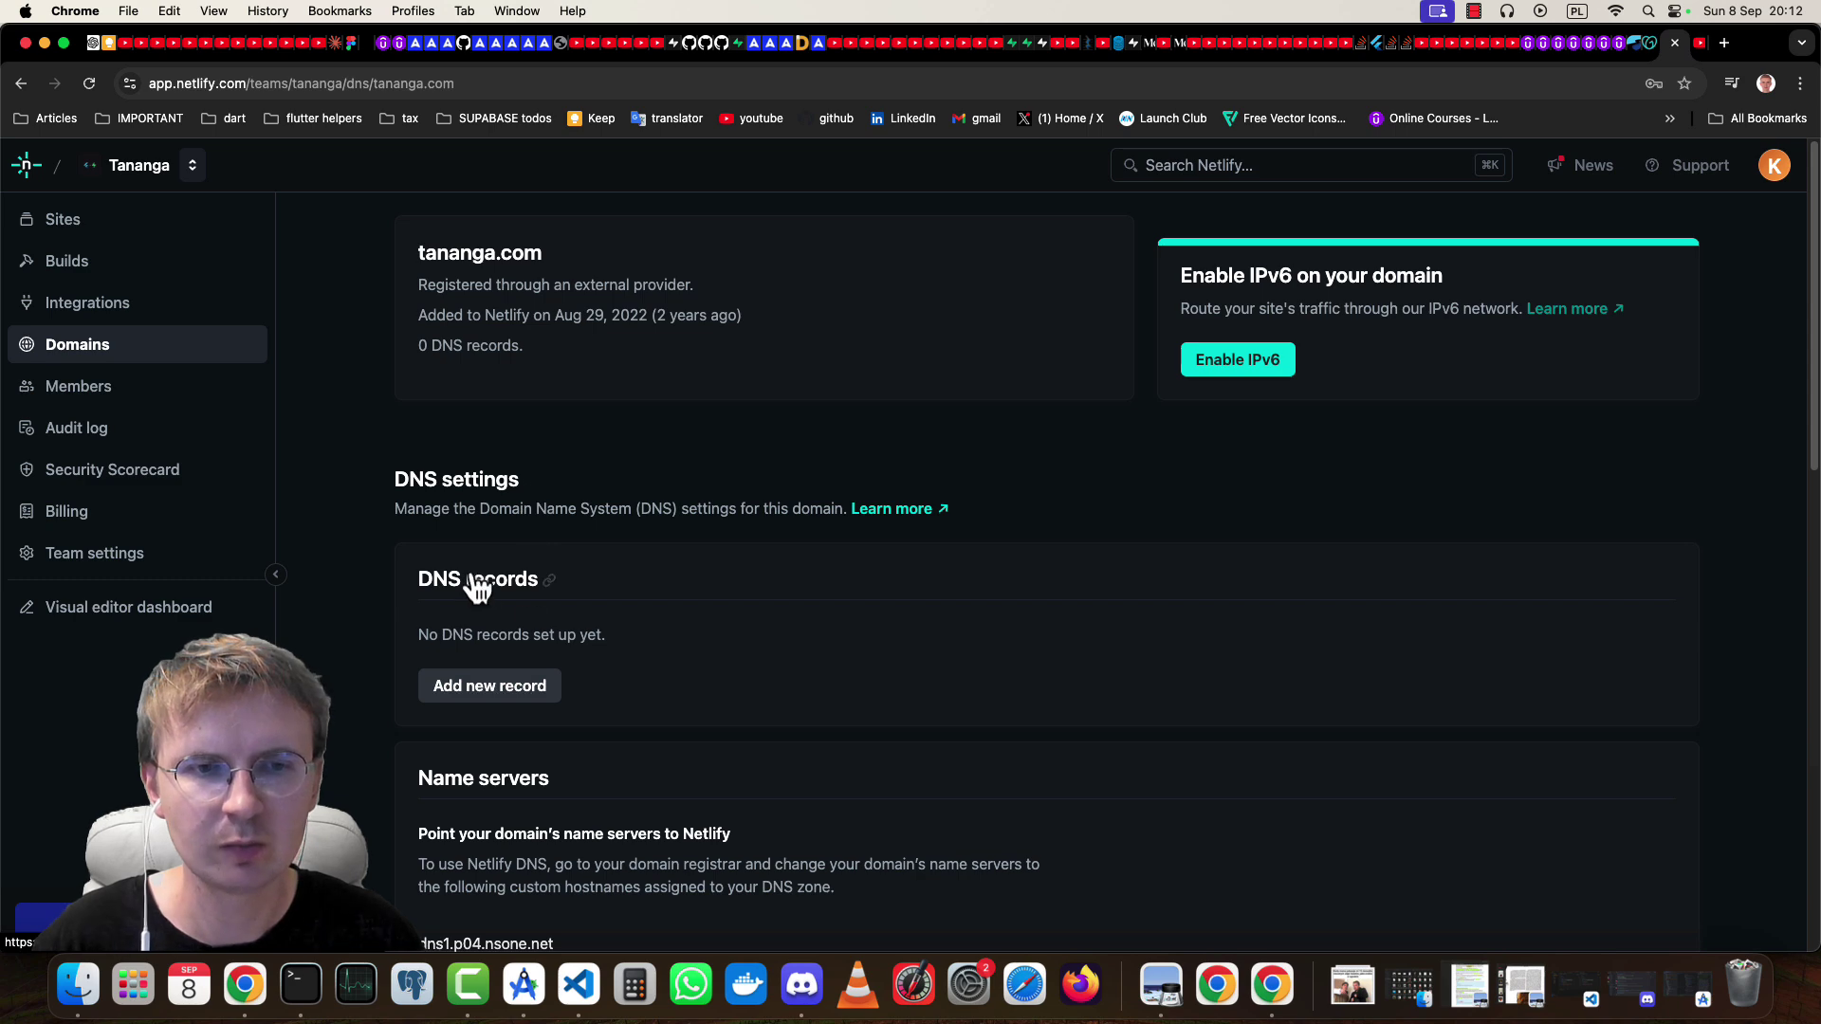
left_click(540, 678)
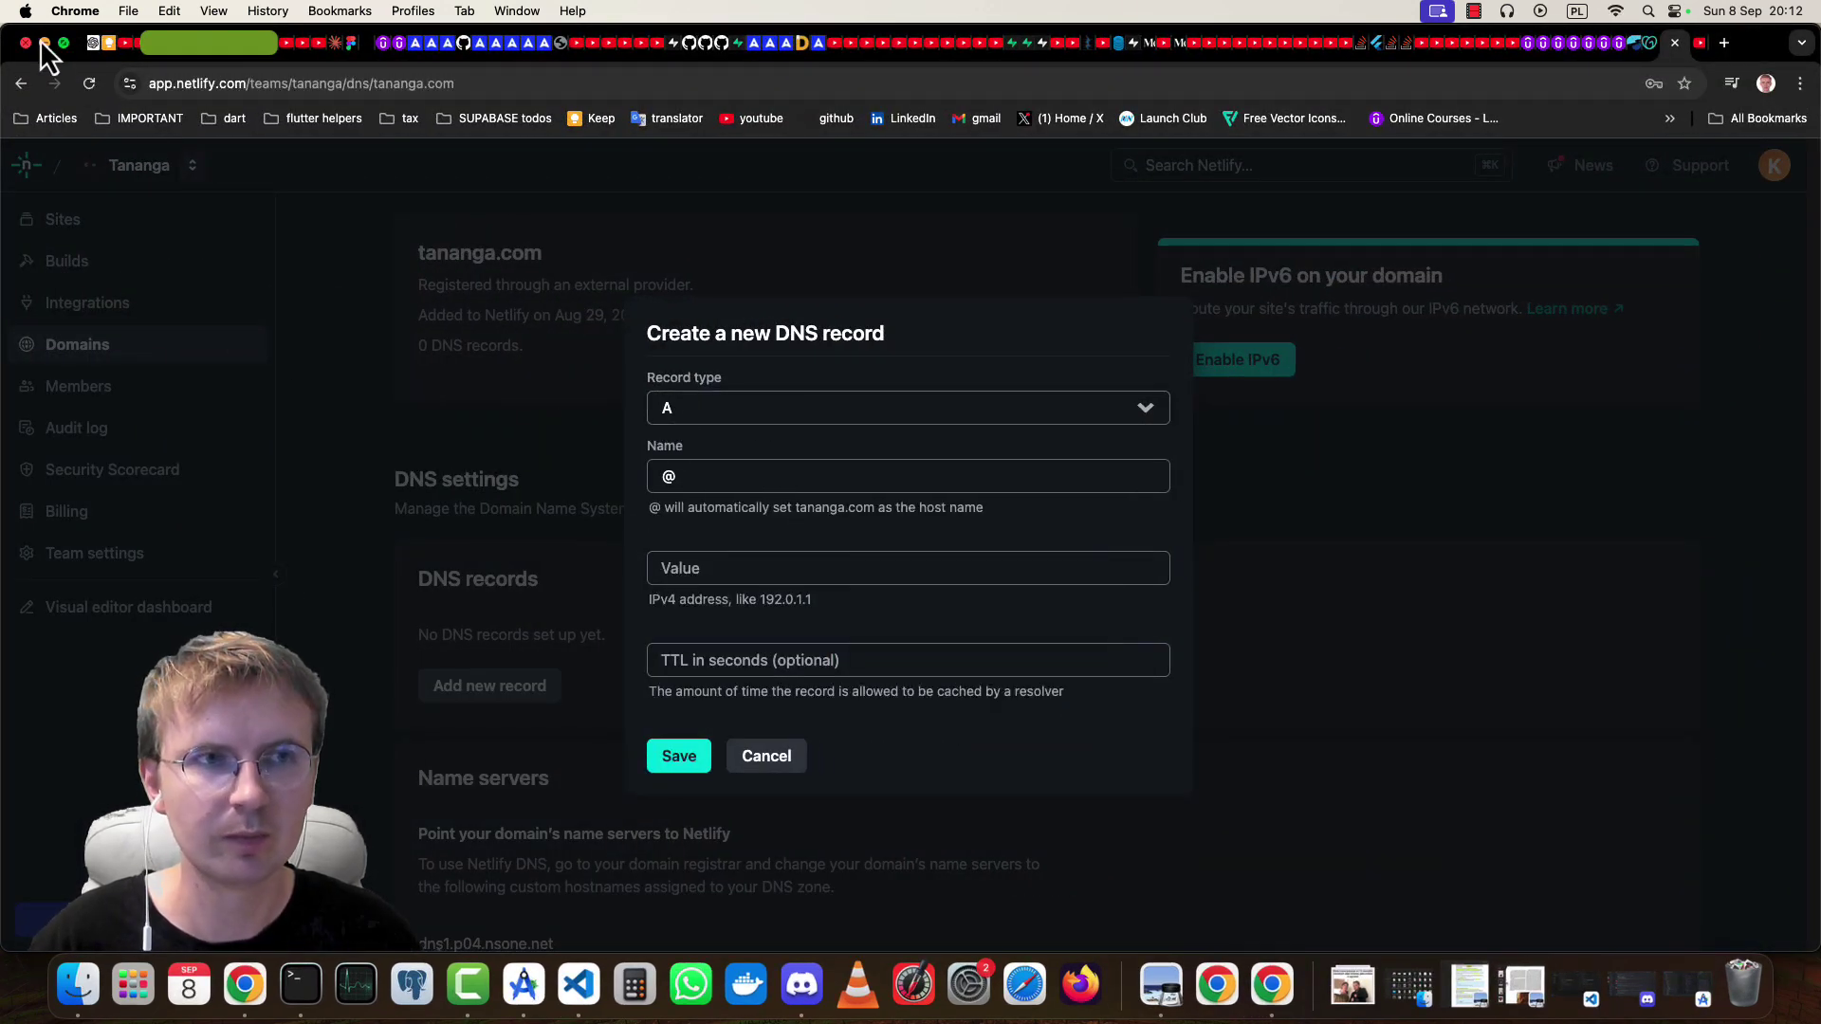
Step: Following Resend's first required record, set the new Netlify record's type to MX and its name to send
left_click(43, 43)
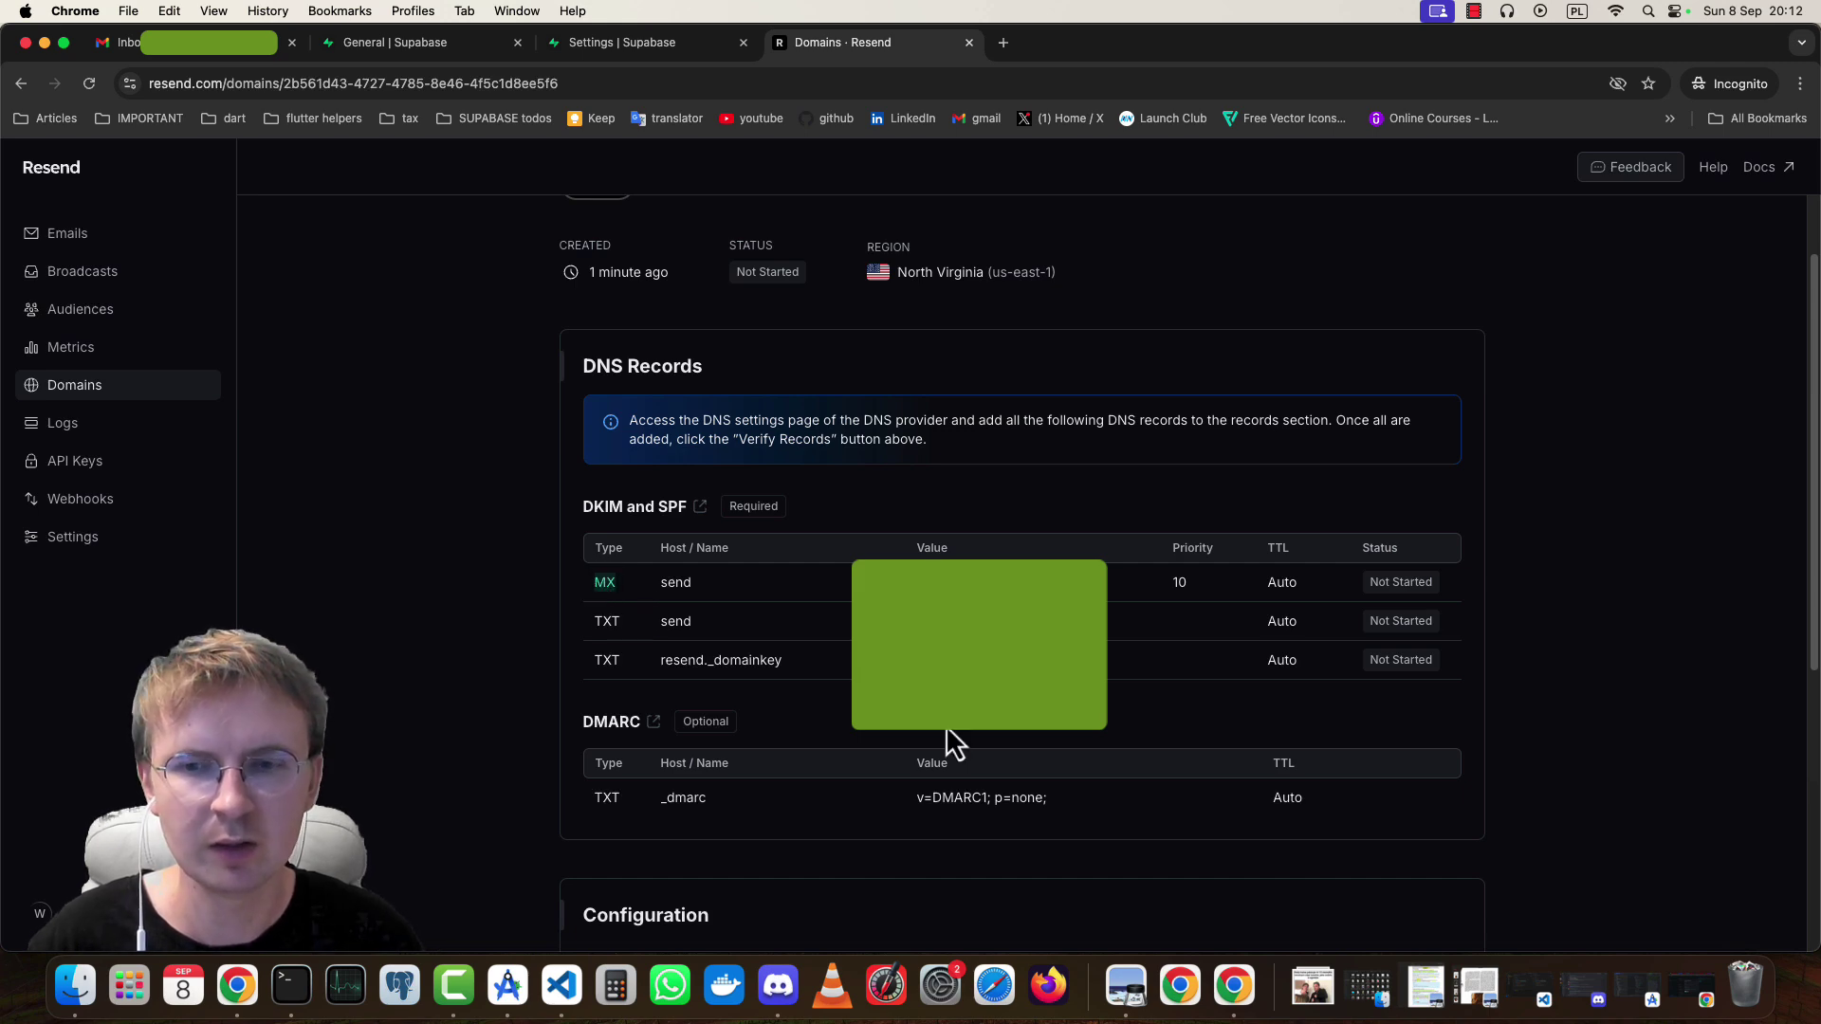
left_click(1691, 991)
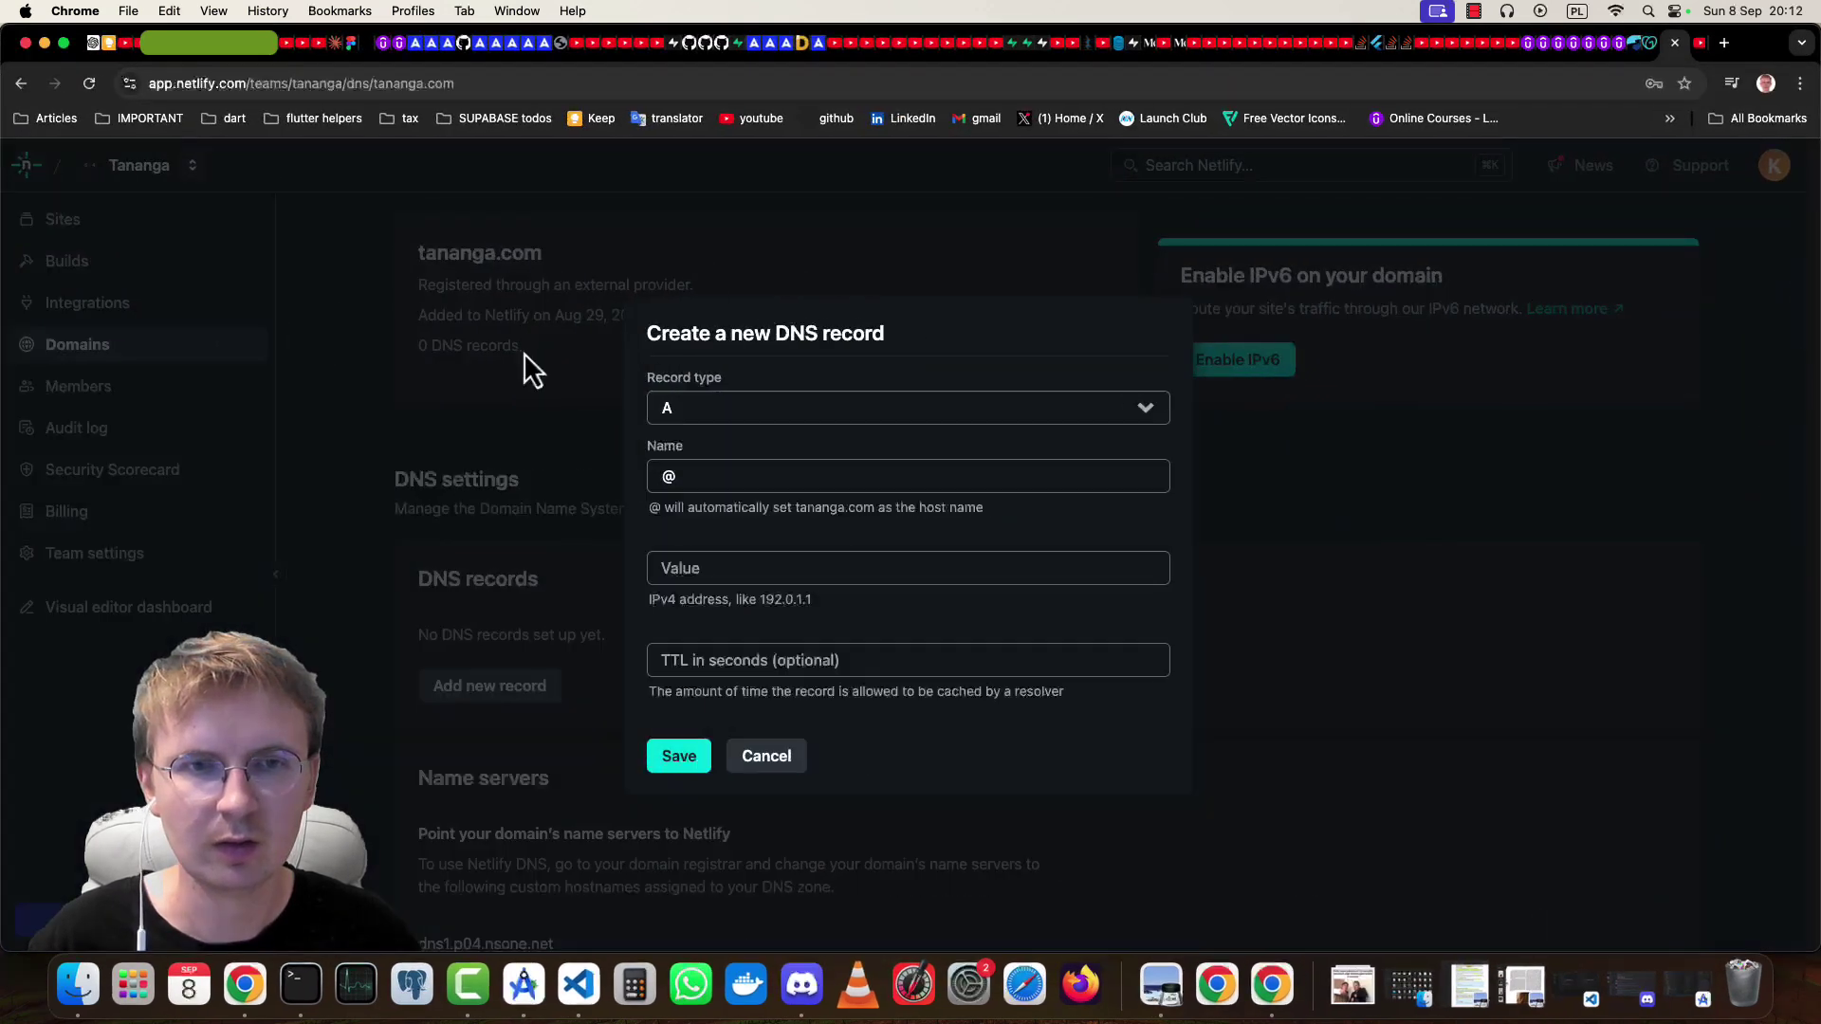
left_click(724, 414)
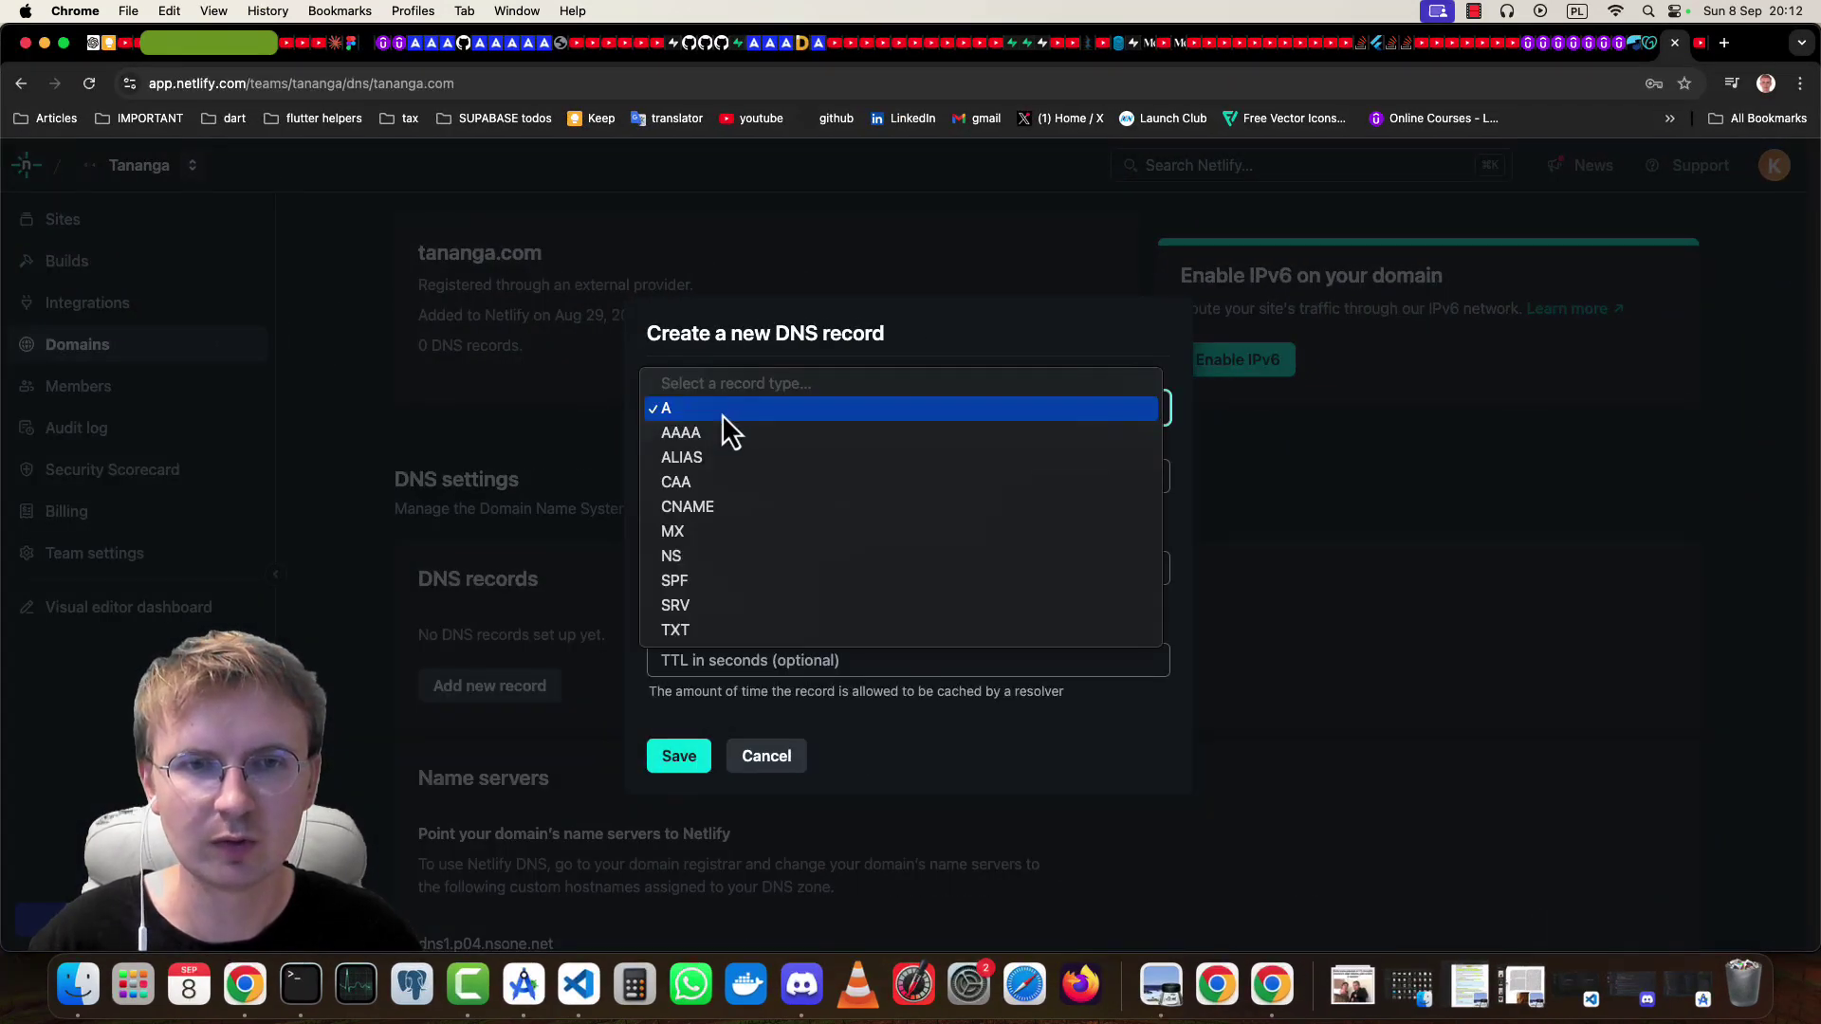
left_click(686, 531)
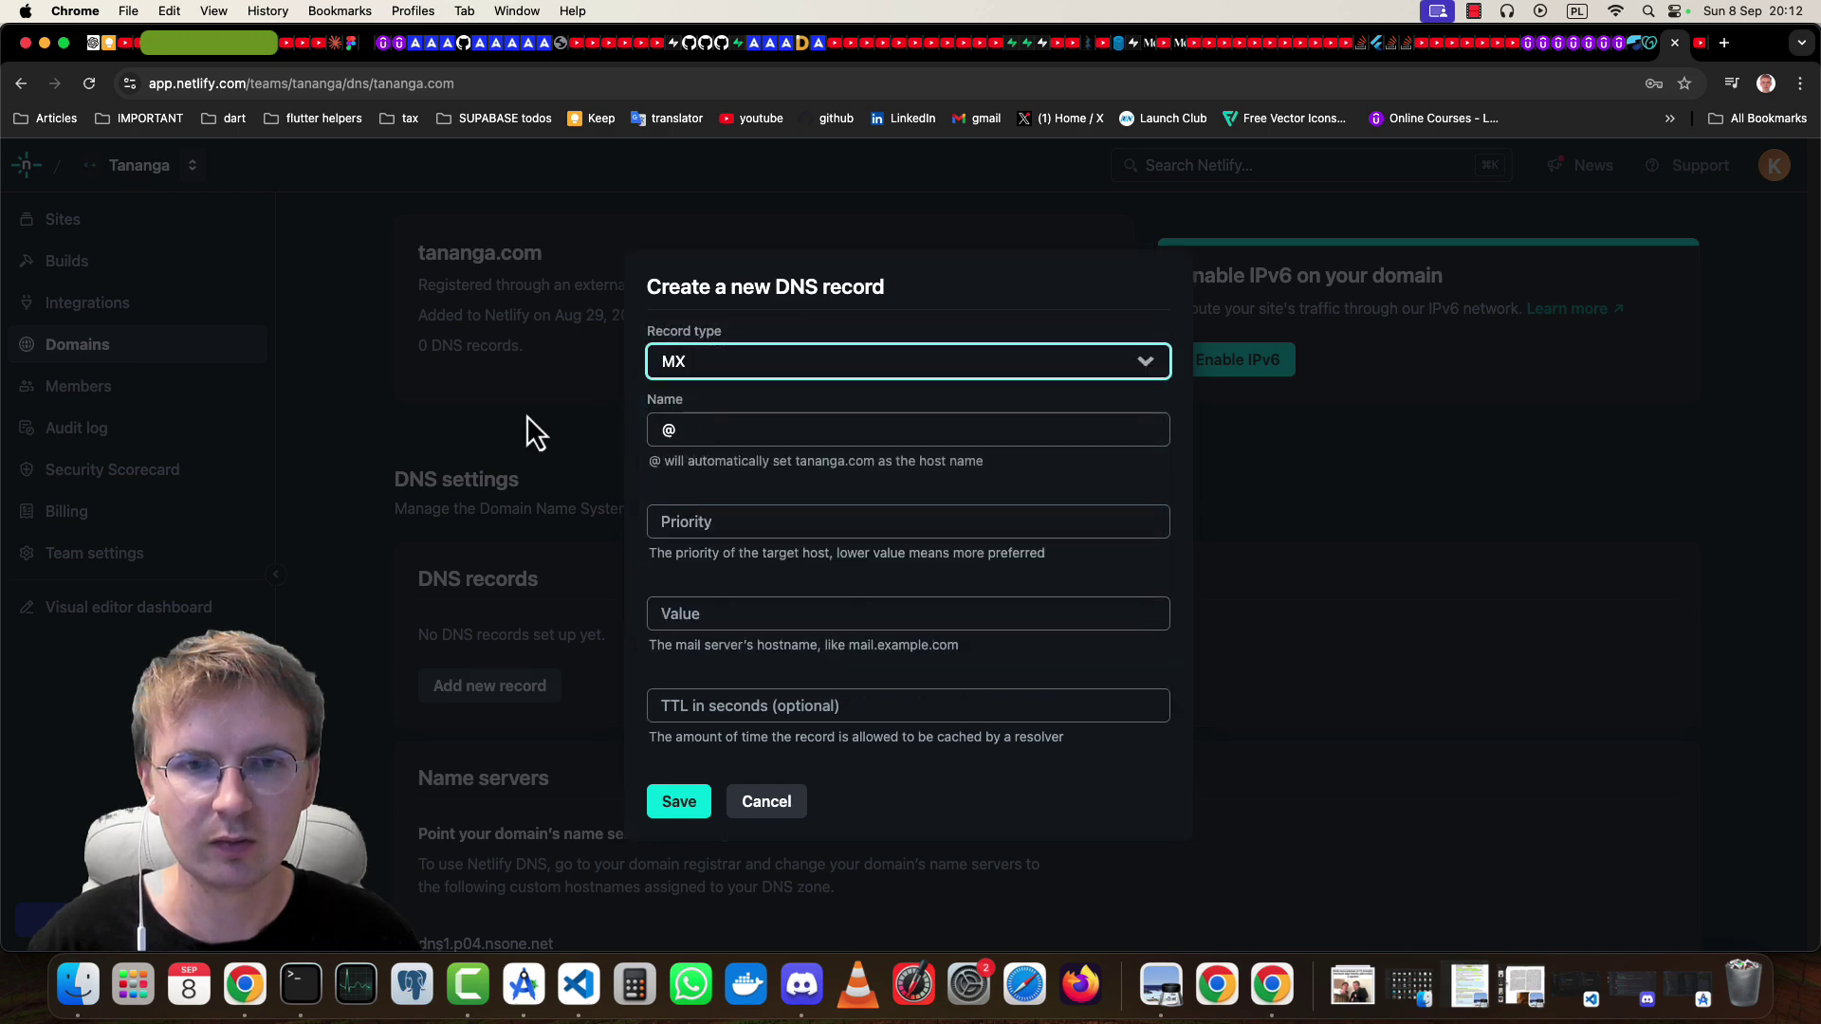
left_click(44, 45)
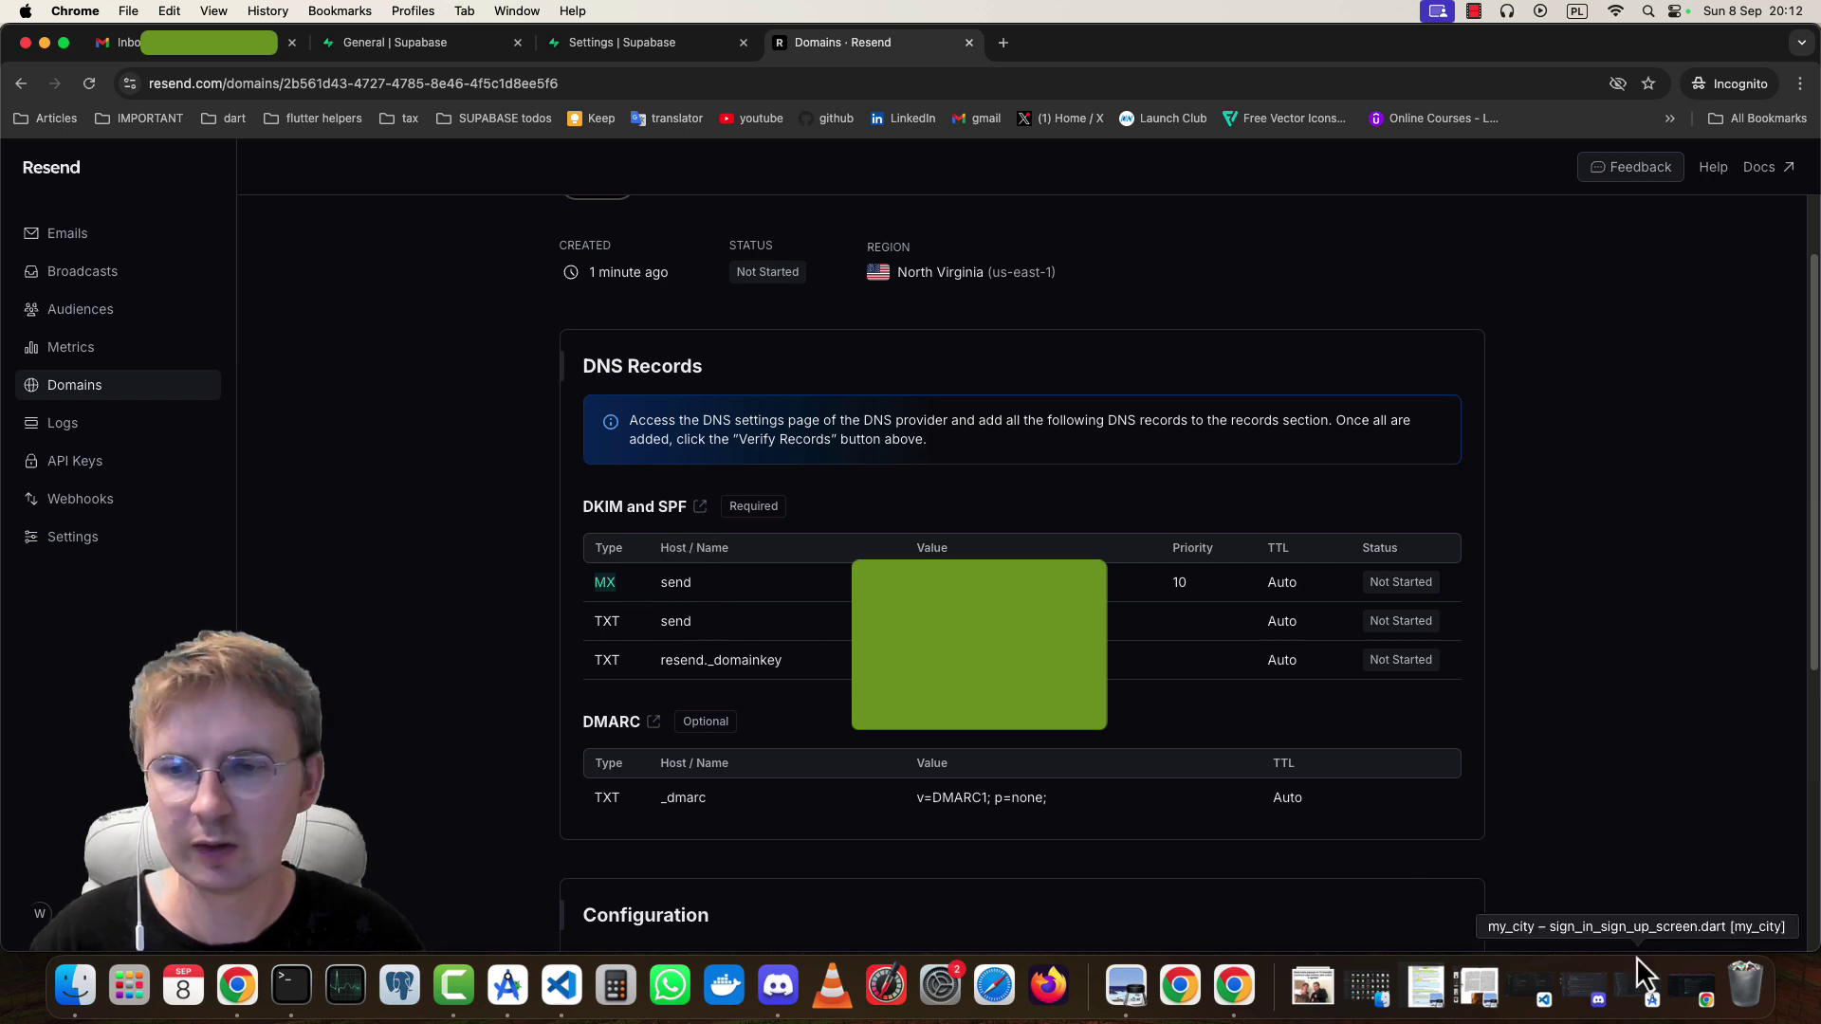
left_click(1692, 987)
key("Tab")
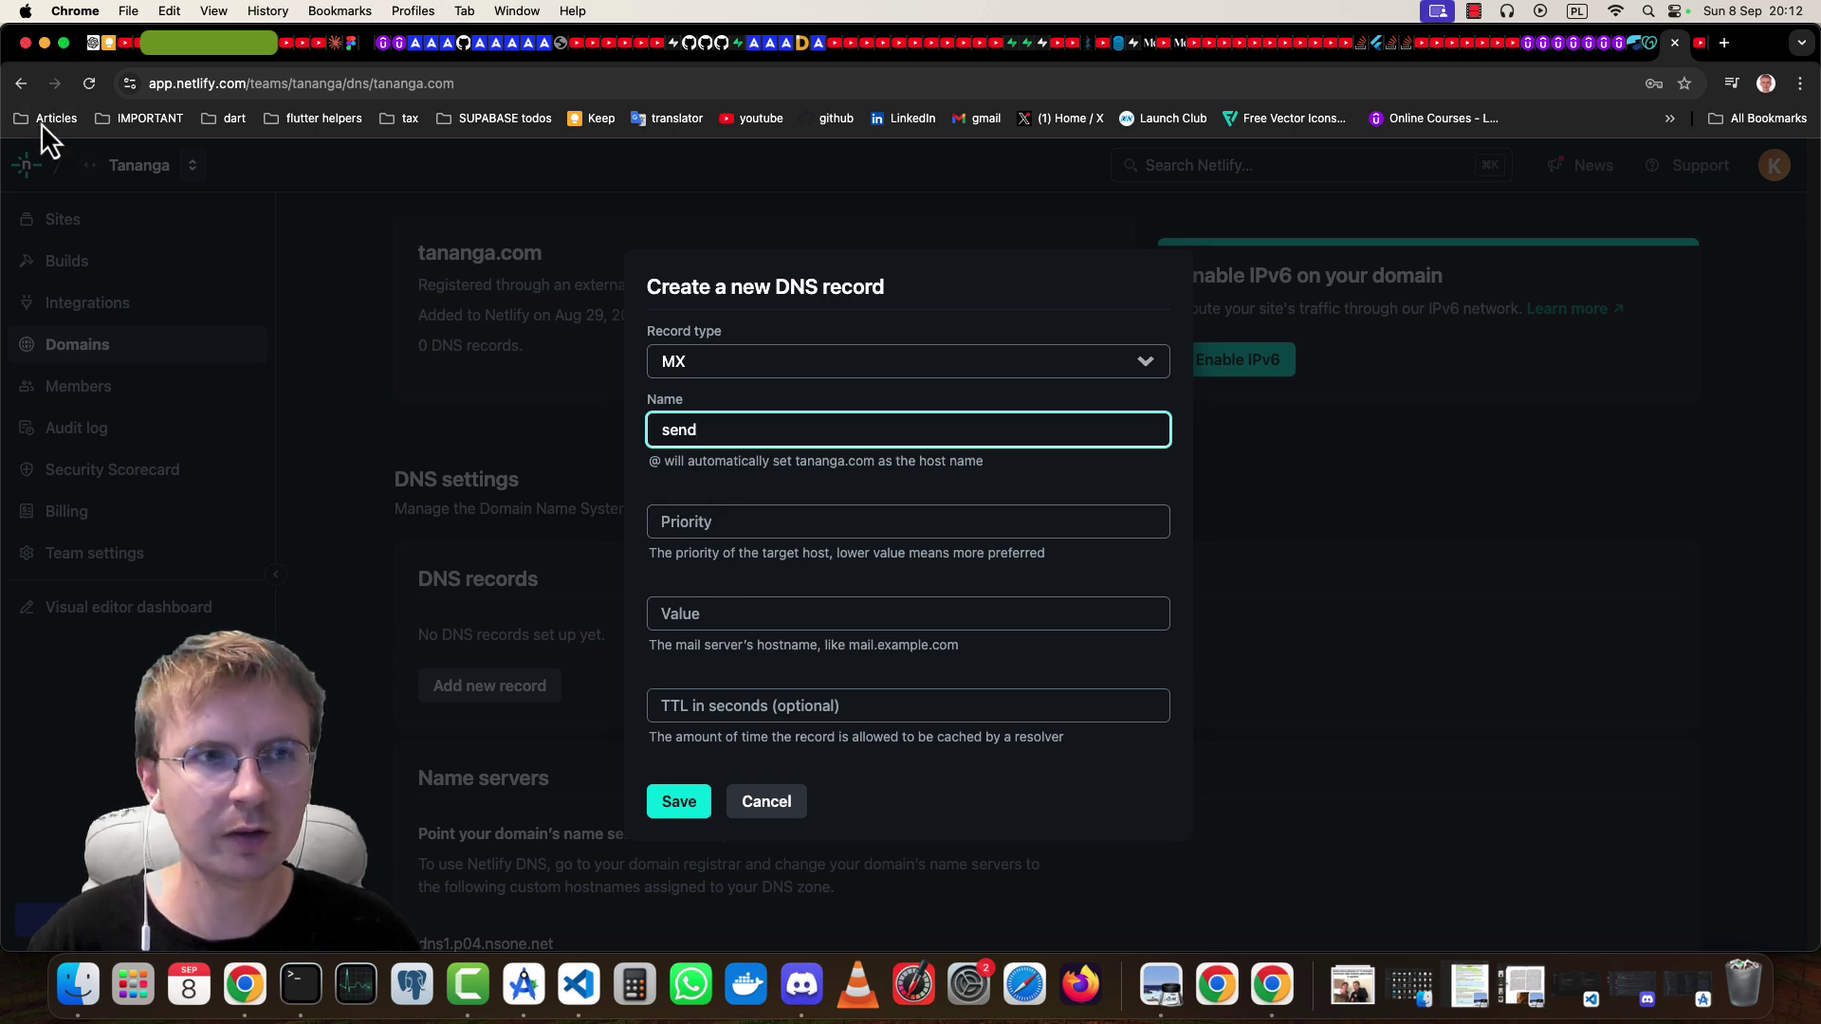
Step: Look up the MX record's priority in Resend and set the Netlify record's priority to 10
left_click(46, 43)
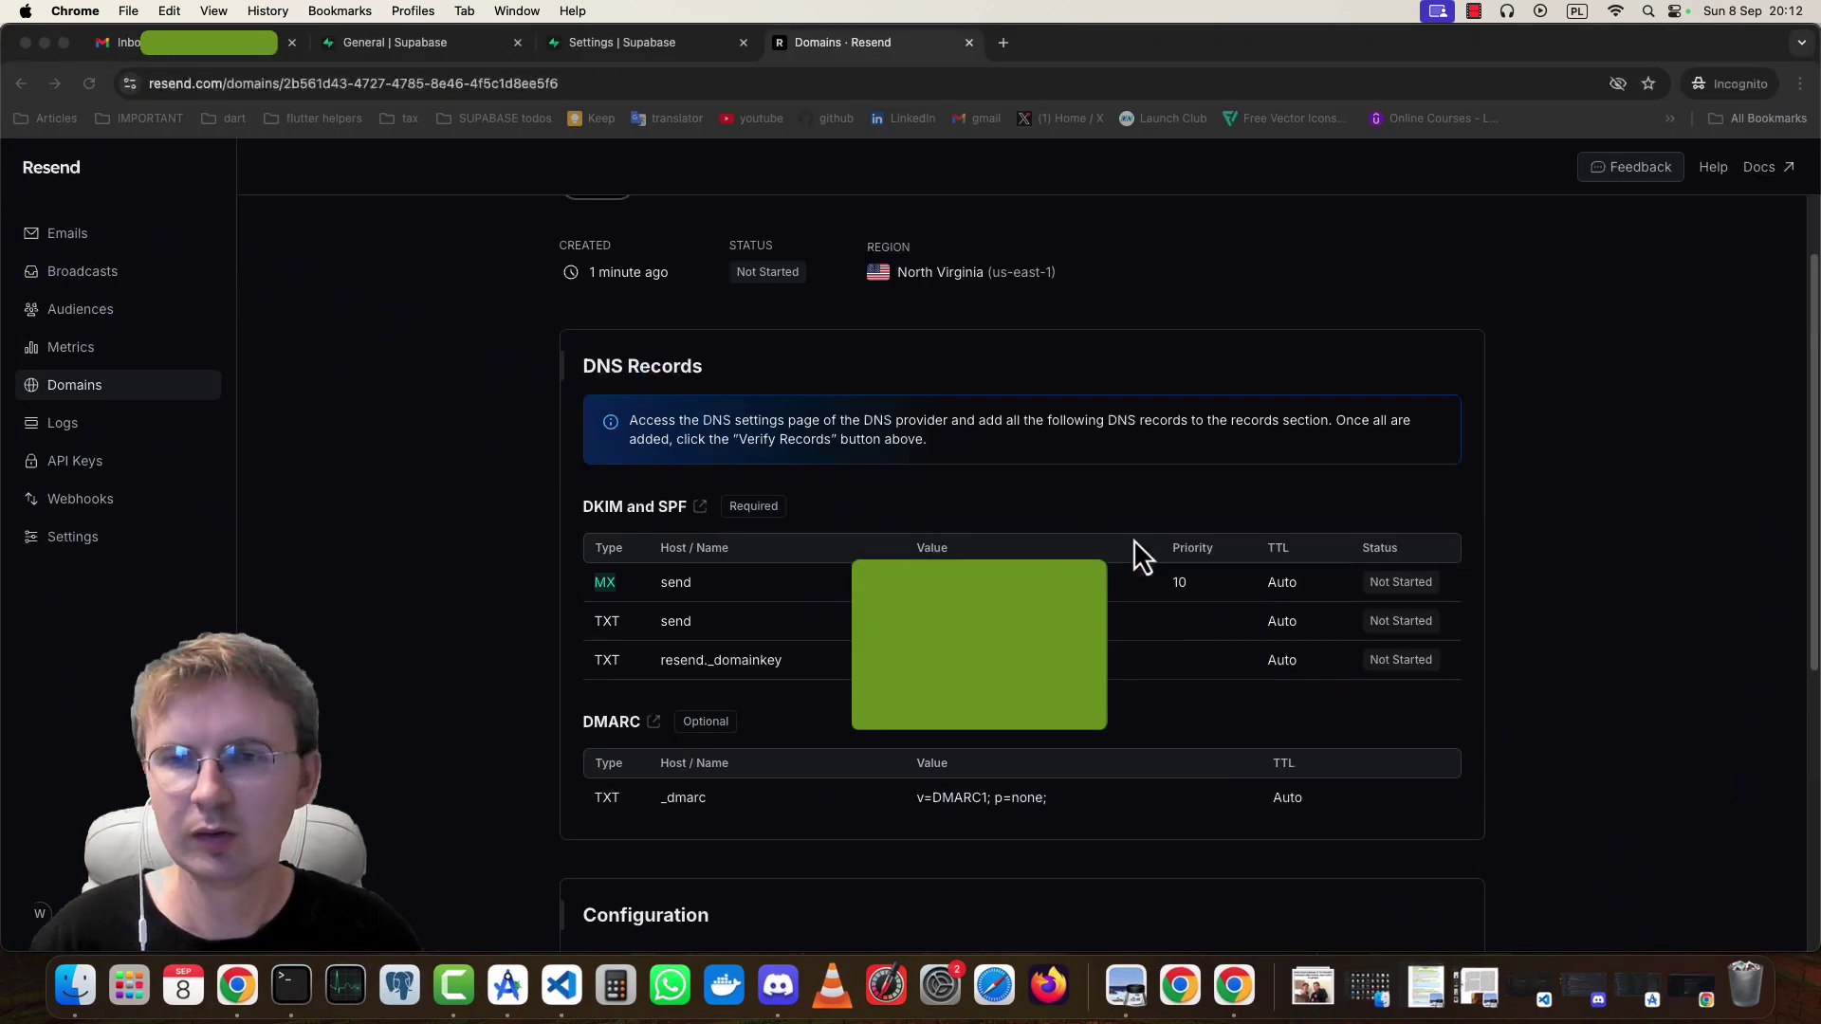
double_click(1169, 581)
right_click(1183, 581)
left_click(1207, 626)
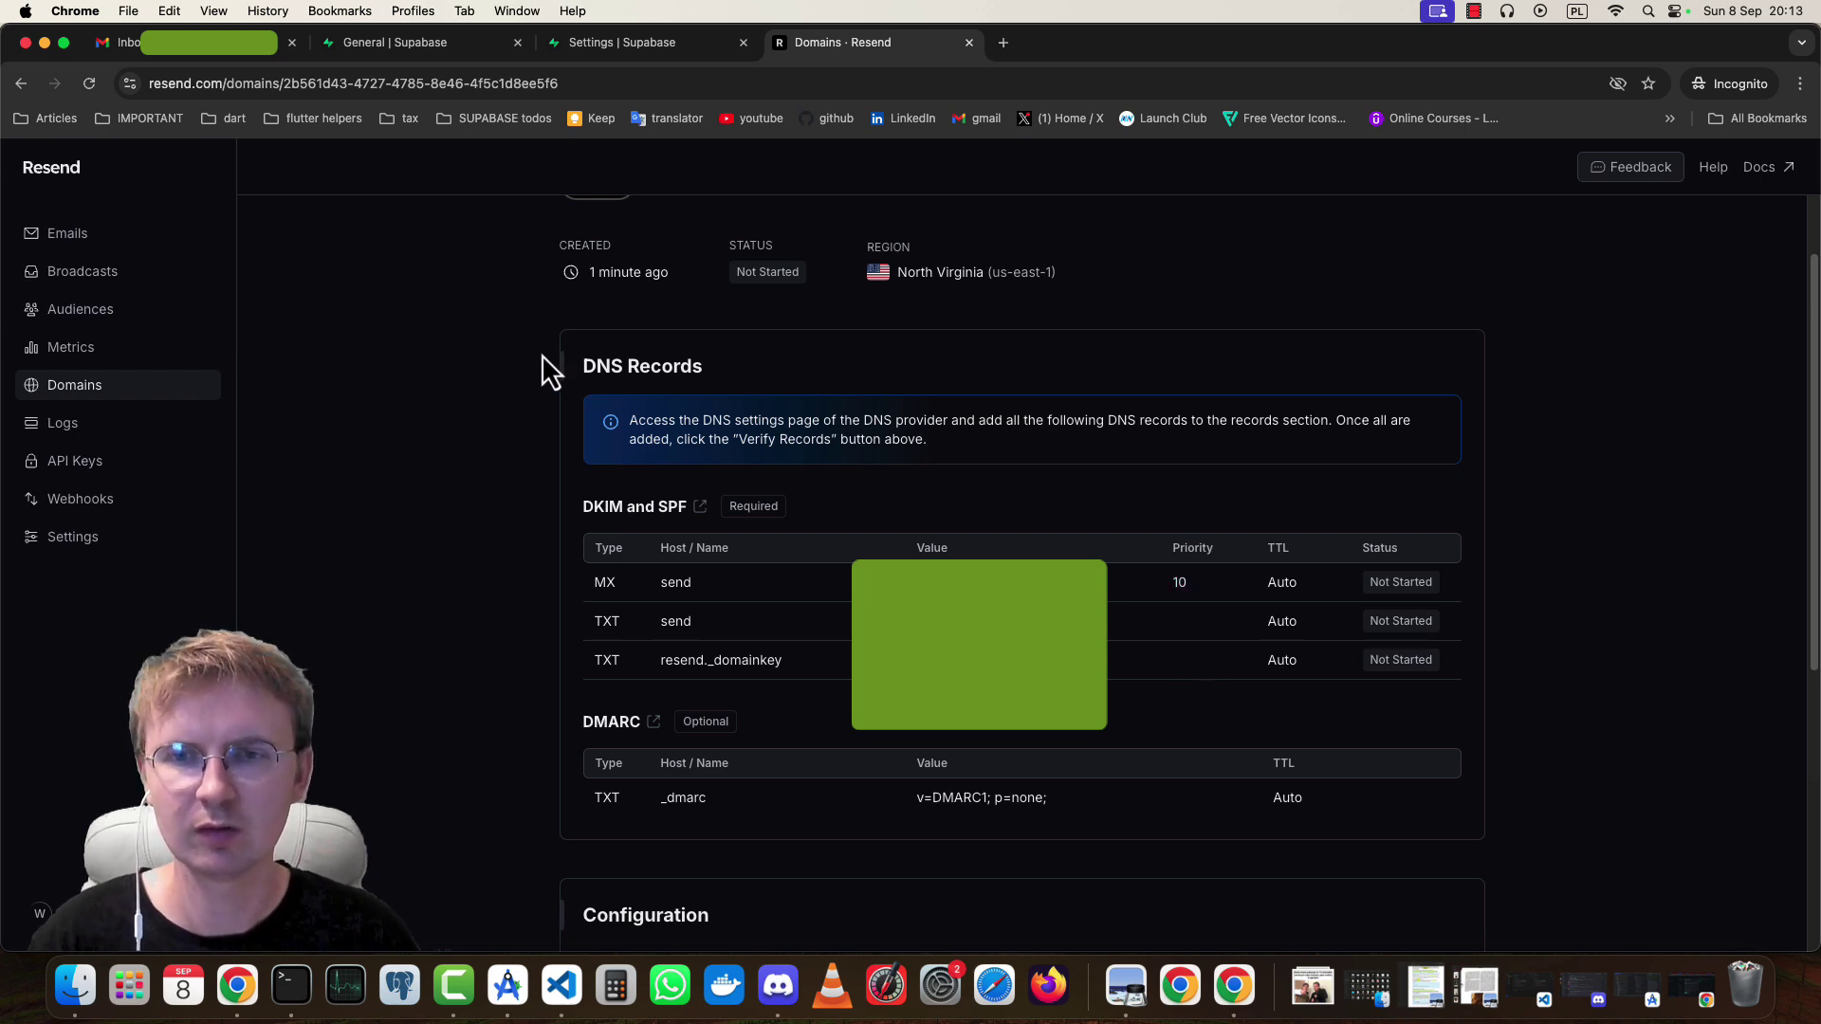
left_click(44, 42)
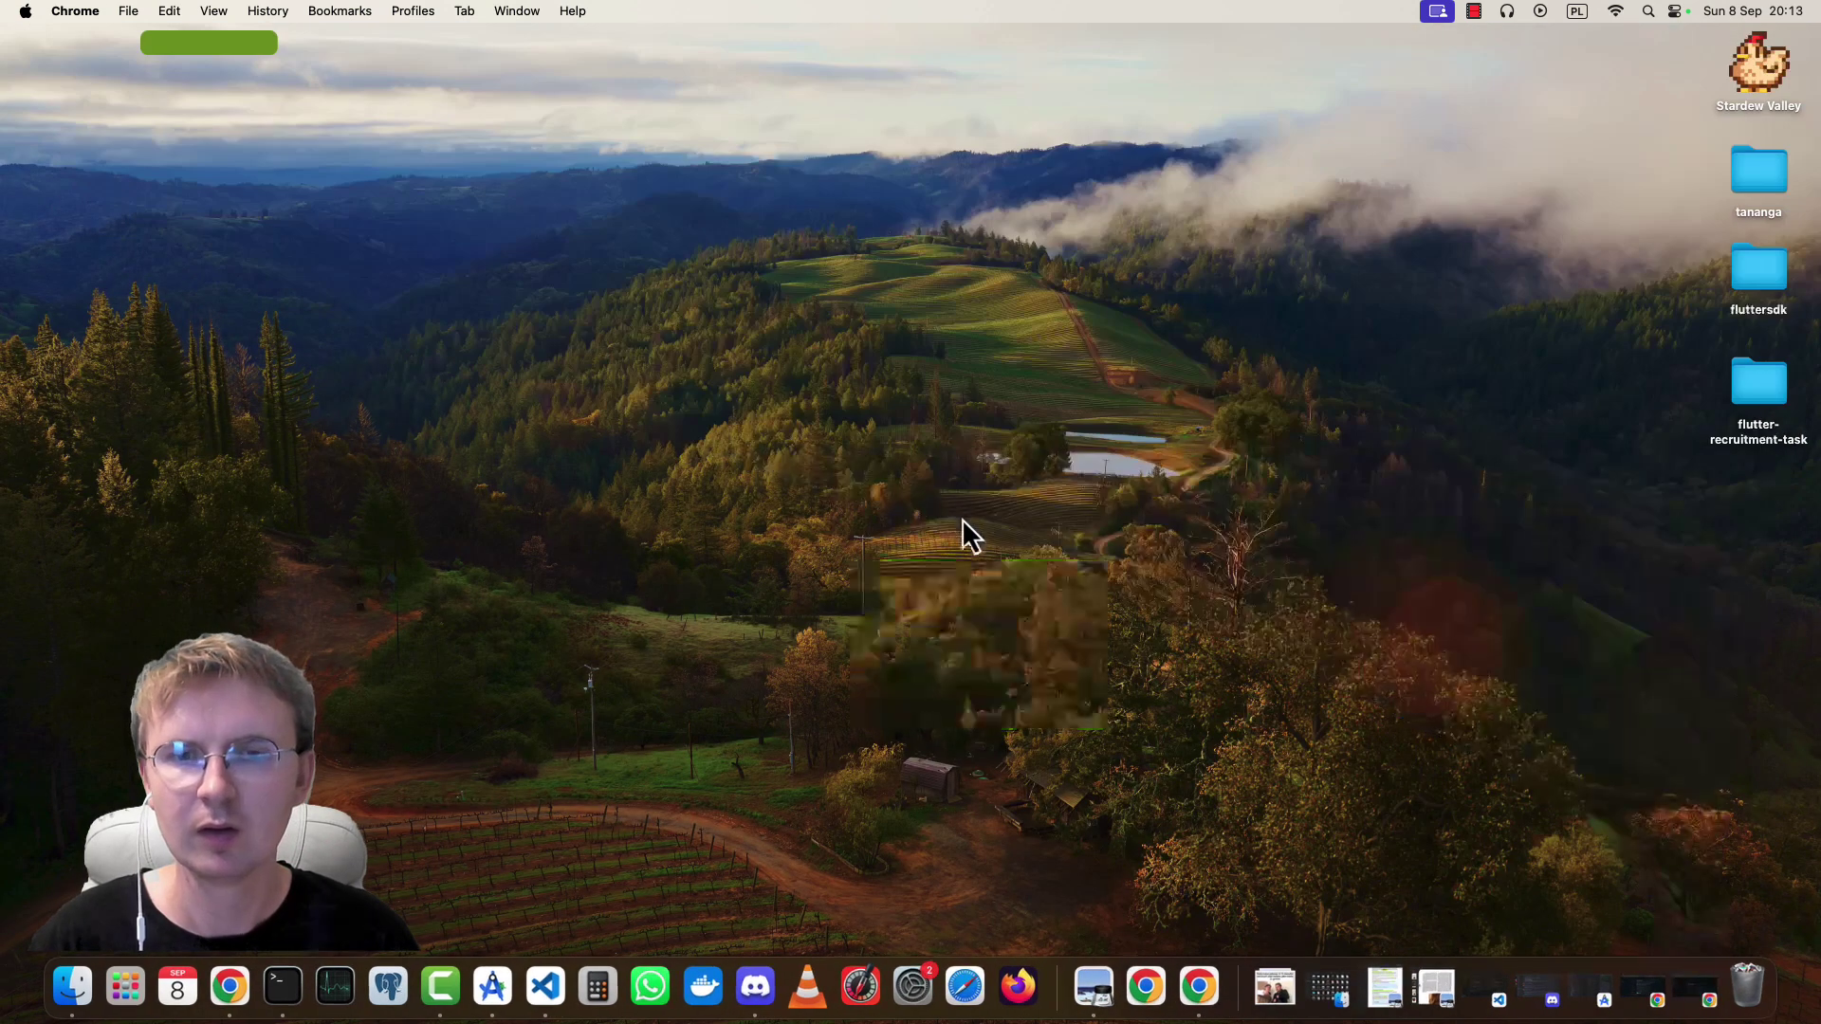
left_click(1658, 1008)
left_click(720, 435)
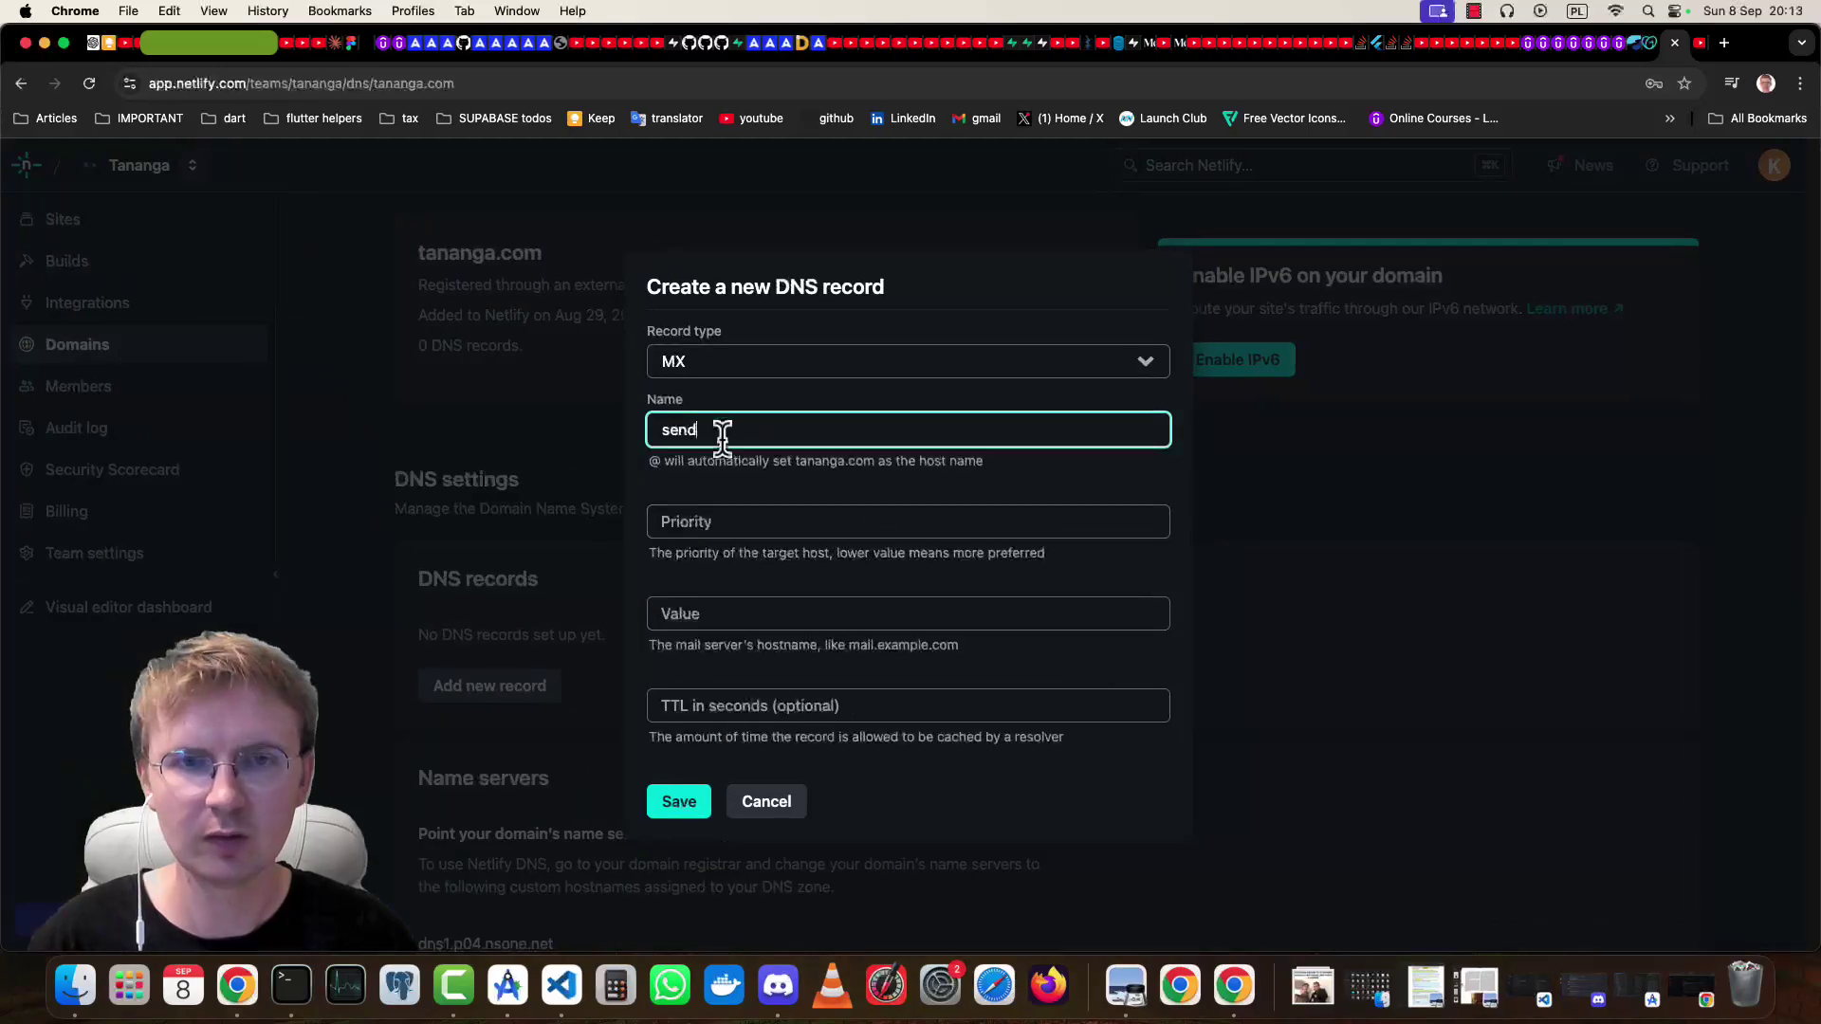
left_click(717, 521)
type("10")
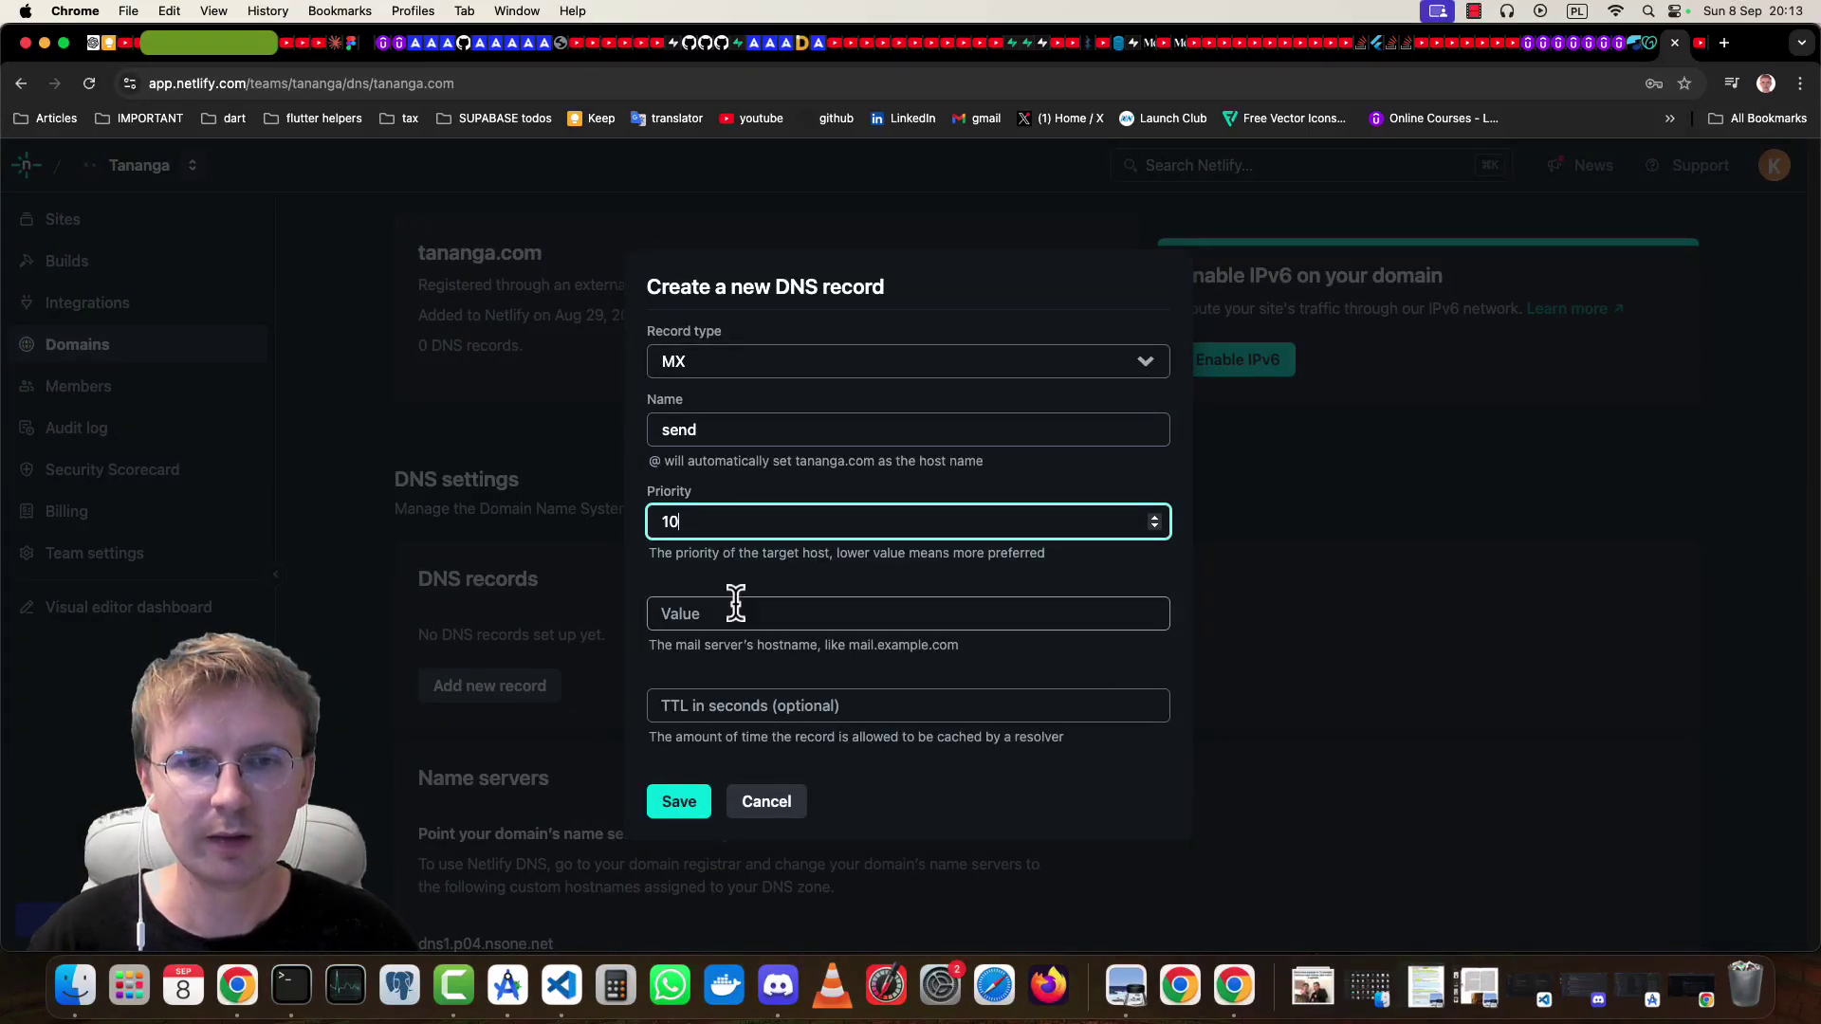
Step: Copy the MX record's value from Resend into the new Netlify record's value and save the record
left_click(1695, 1001)
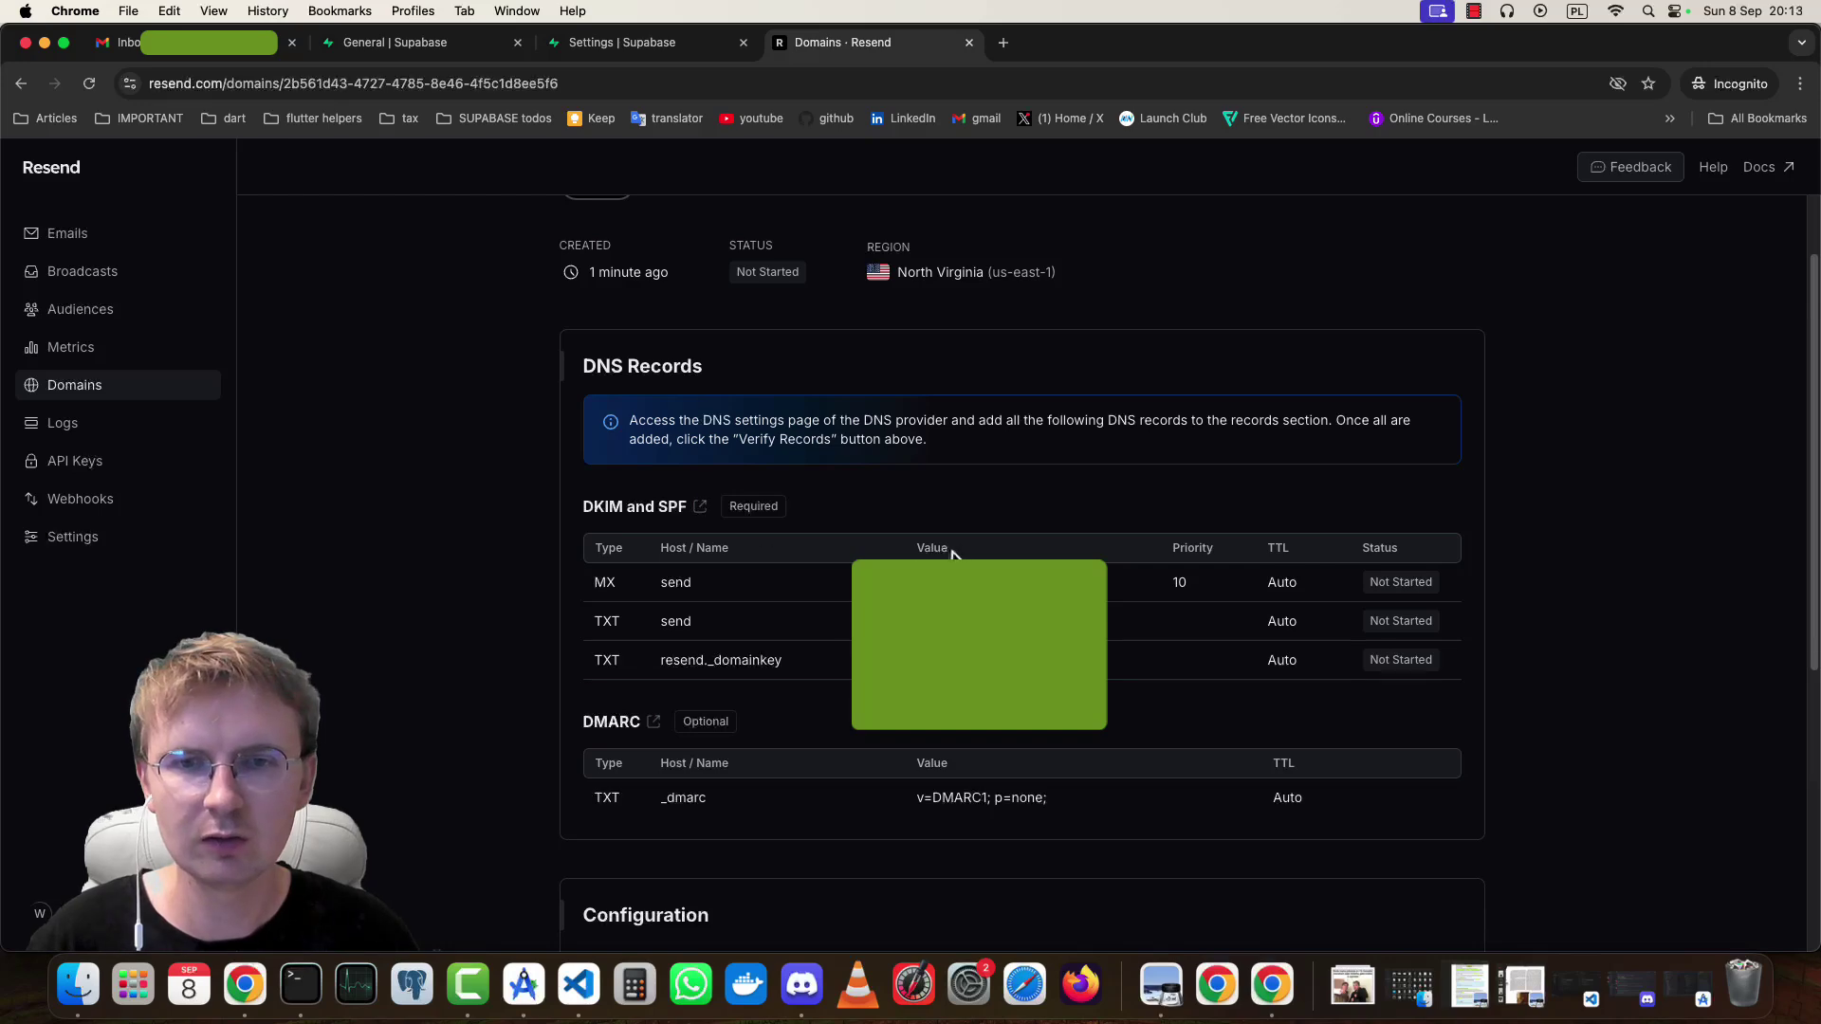
left_click(1124, 596)
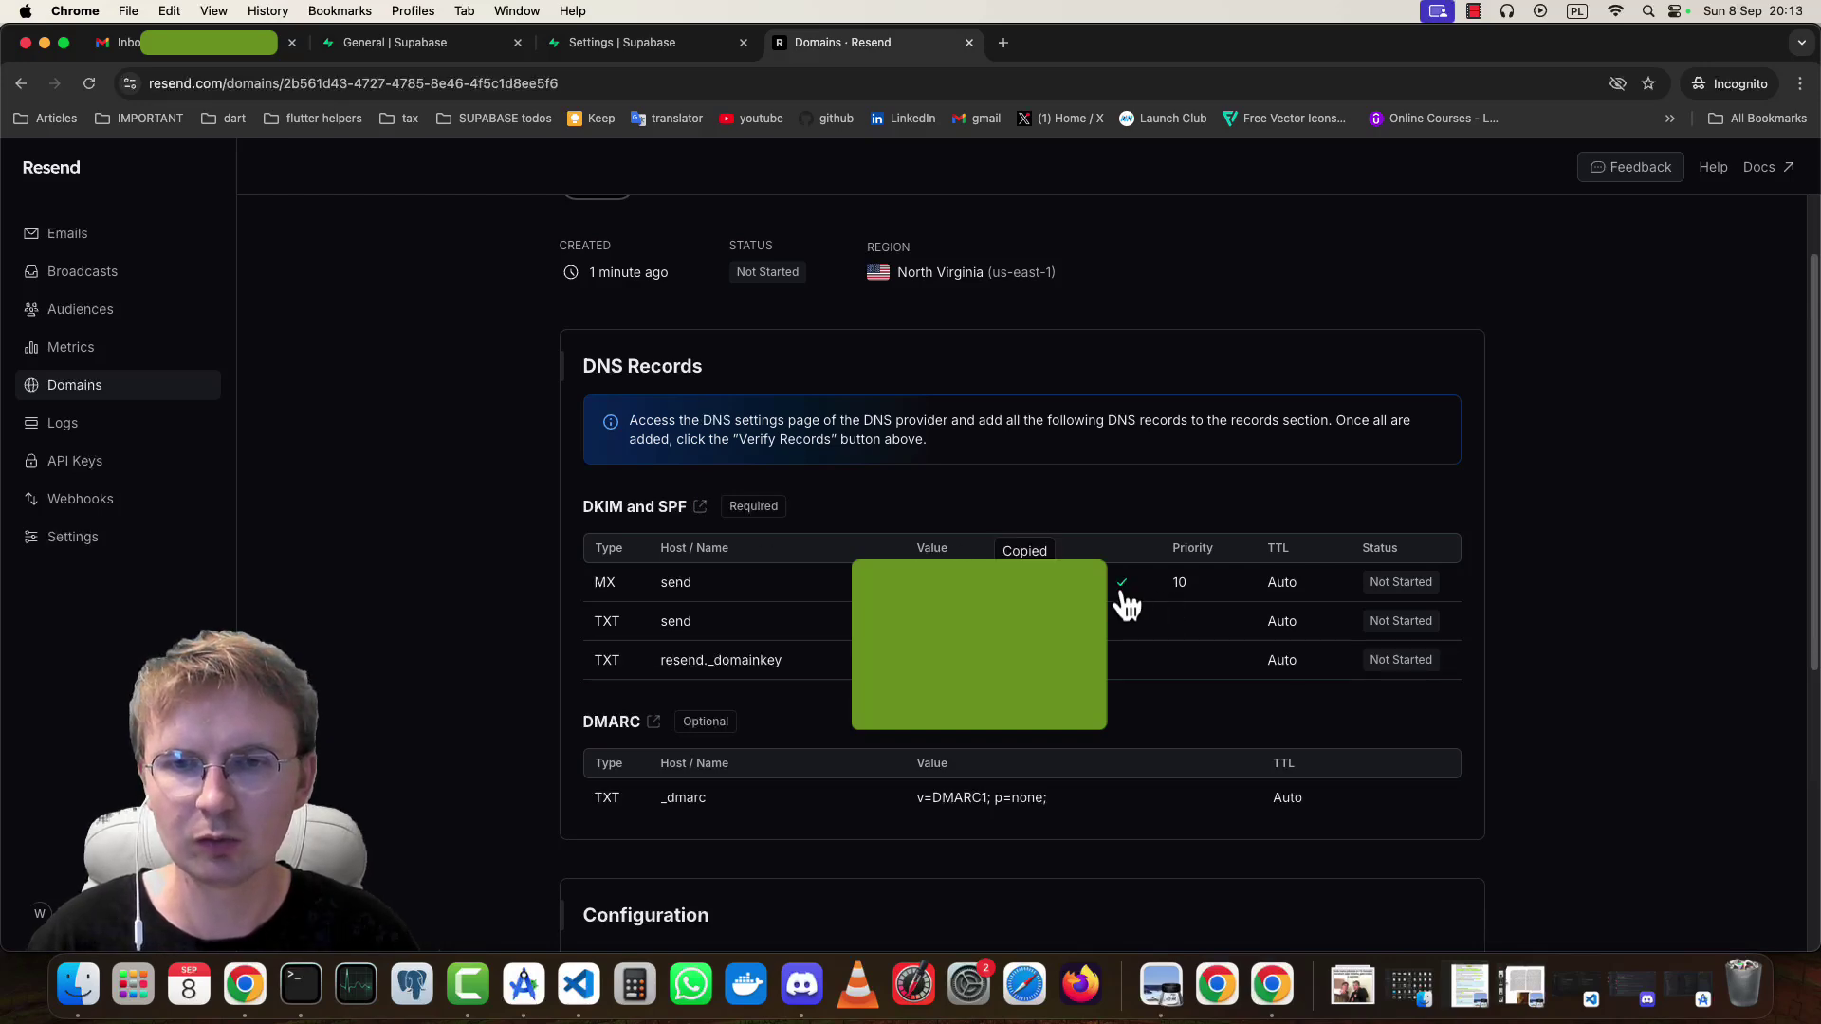
left_click(45, 42)
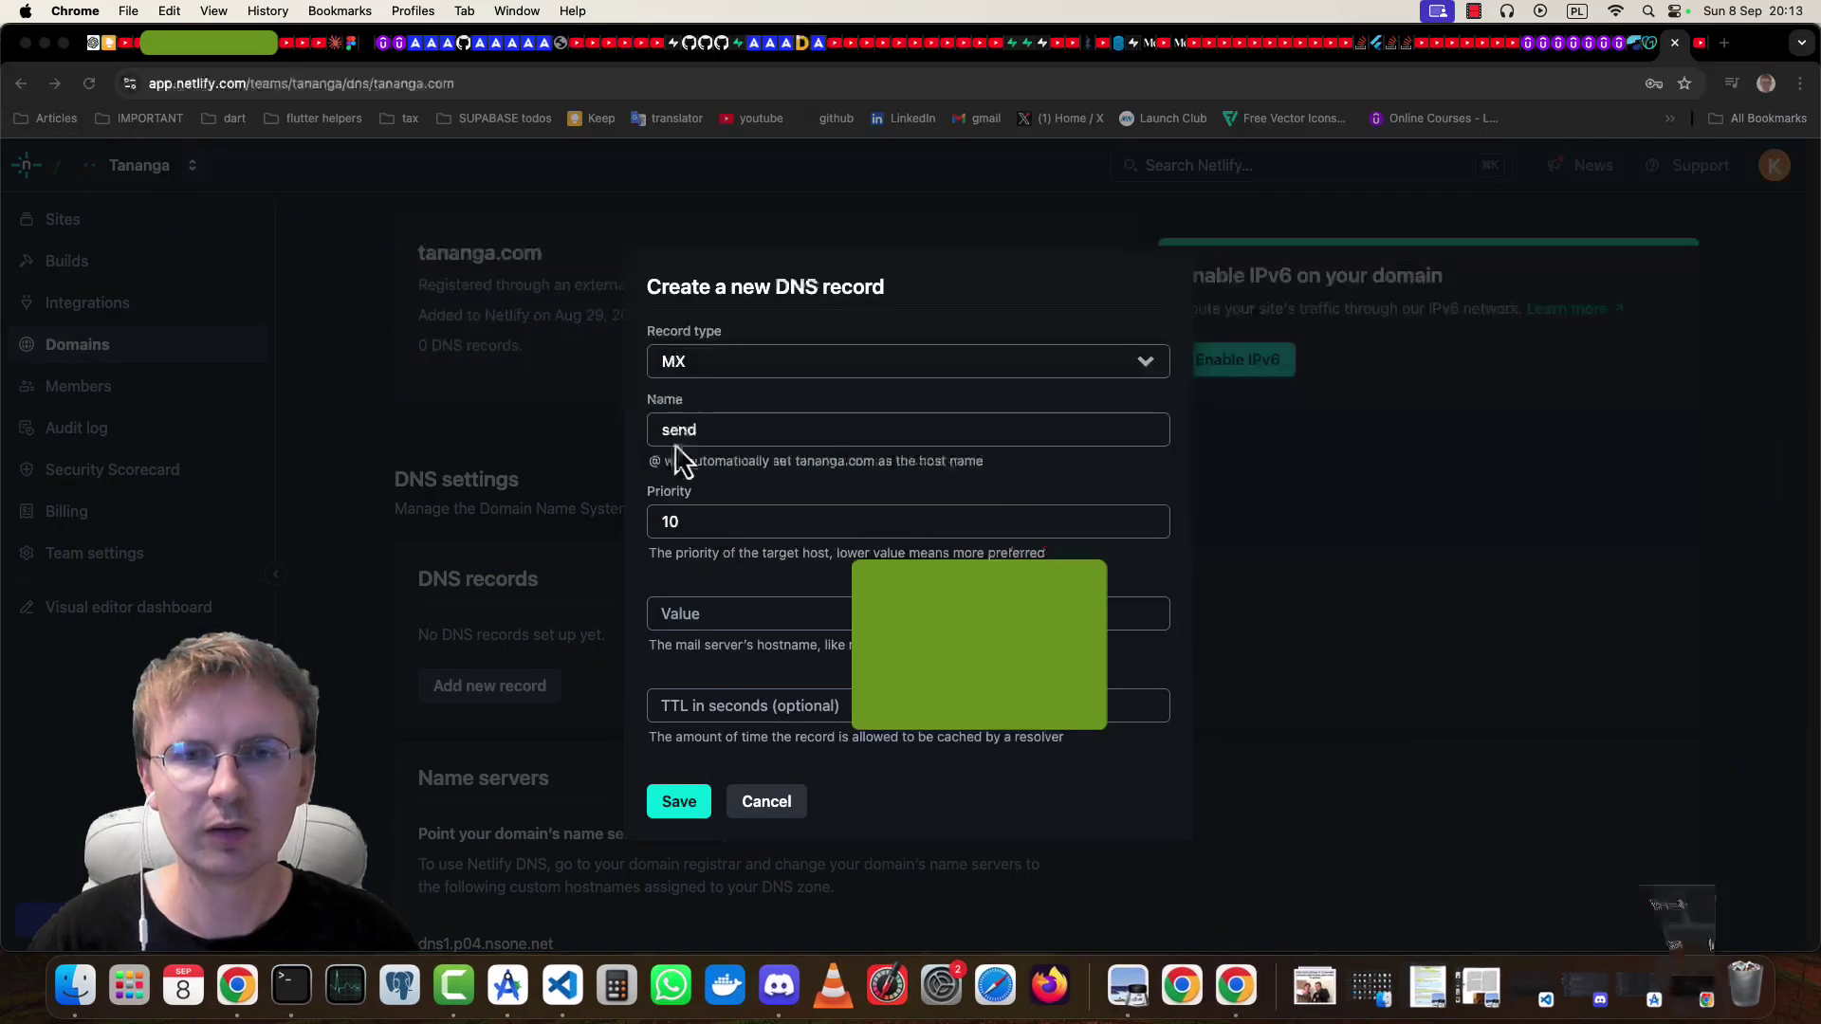
left_click(717, 613)
key("super+v")
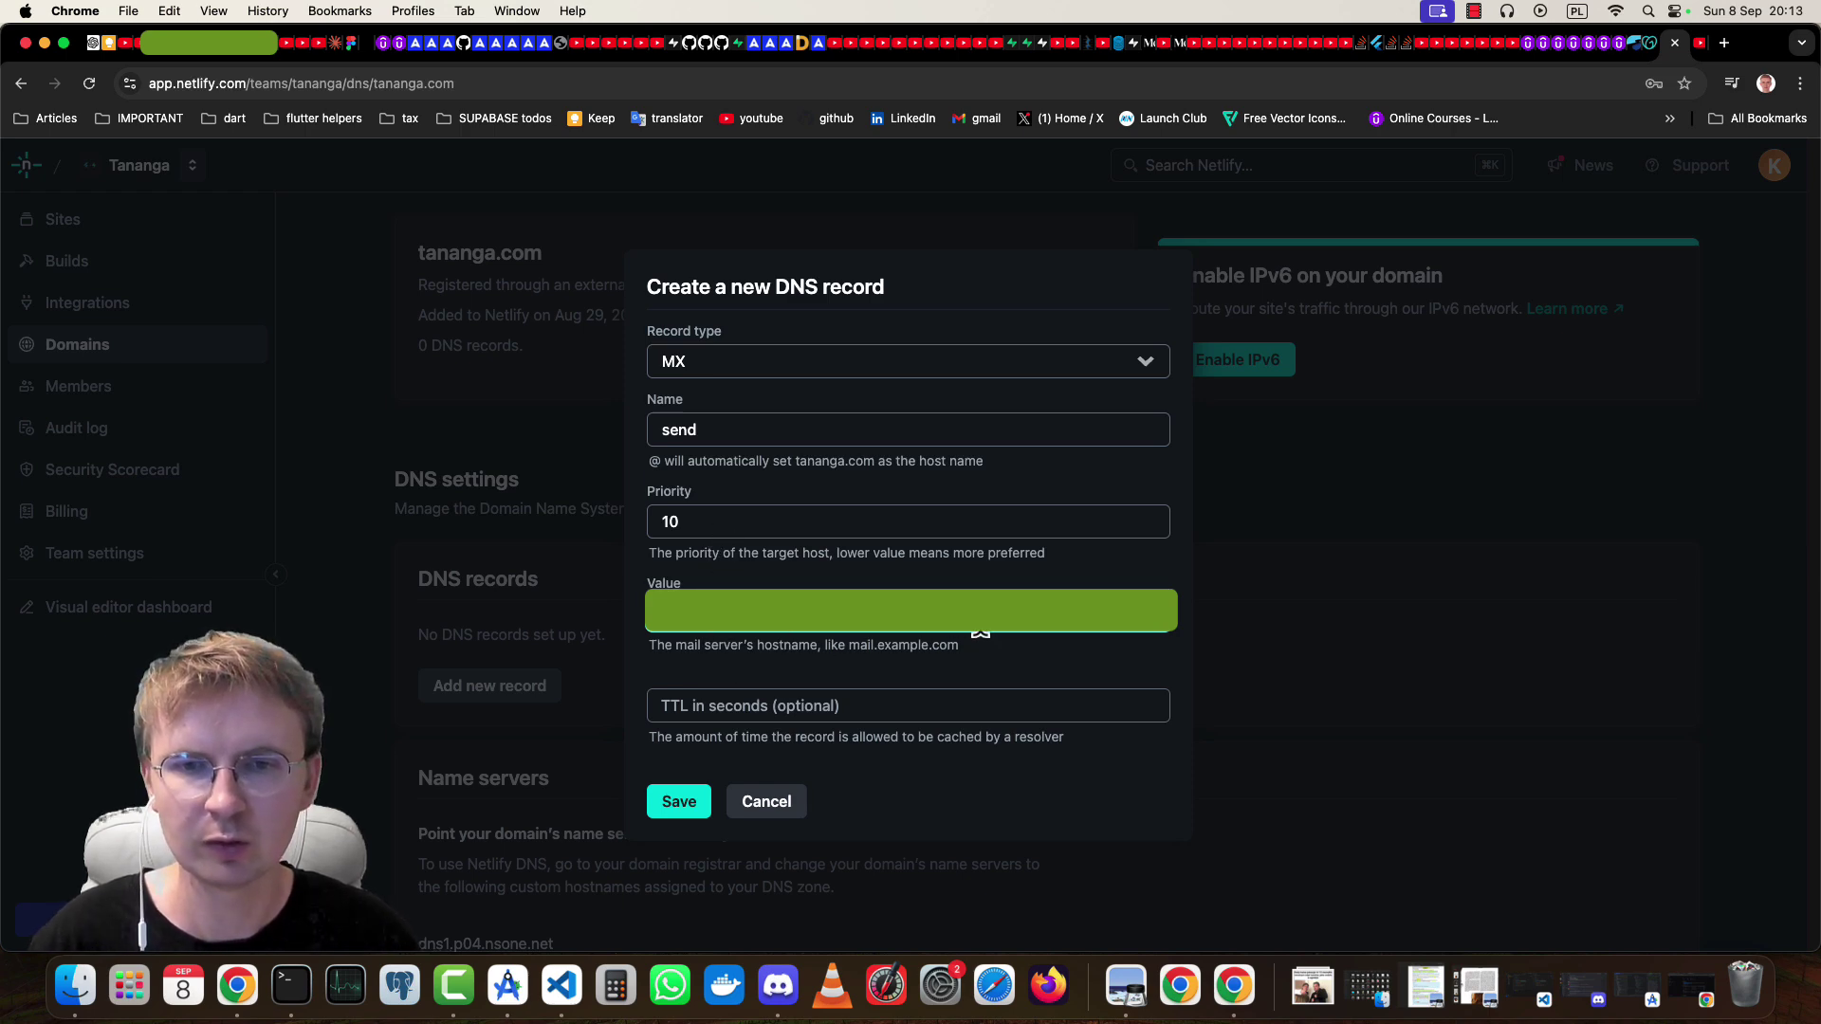
left_click(671, 804)
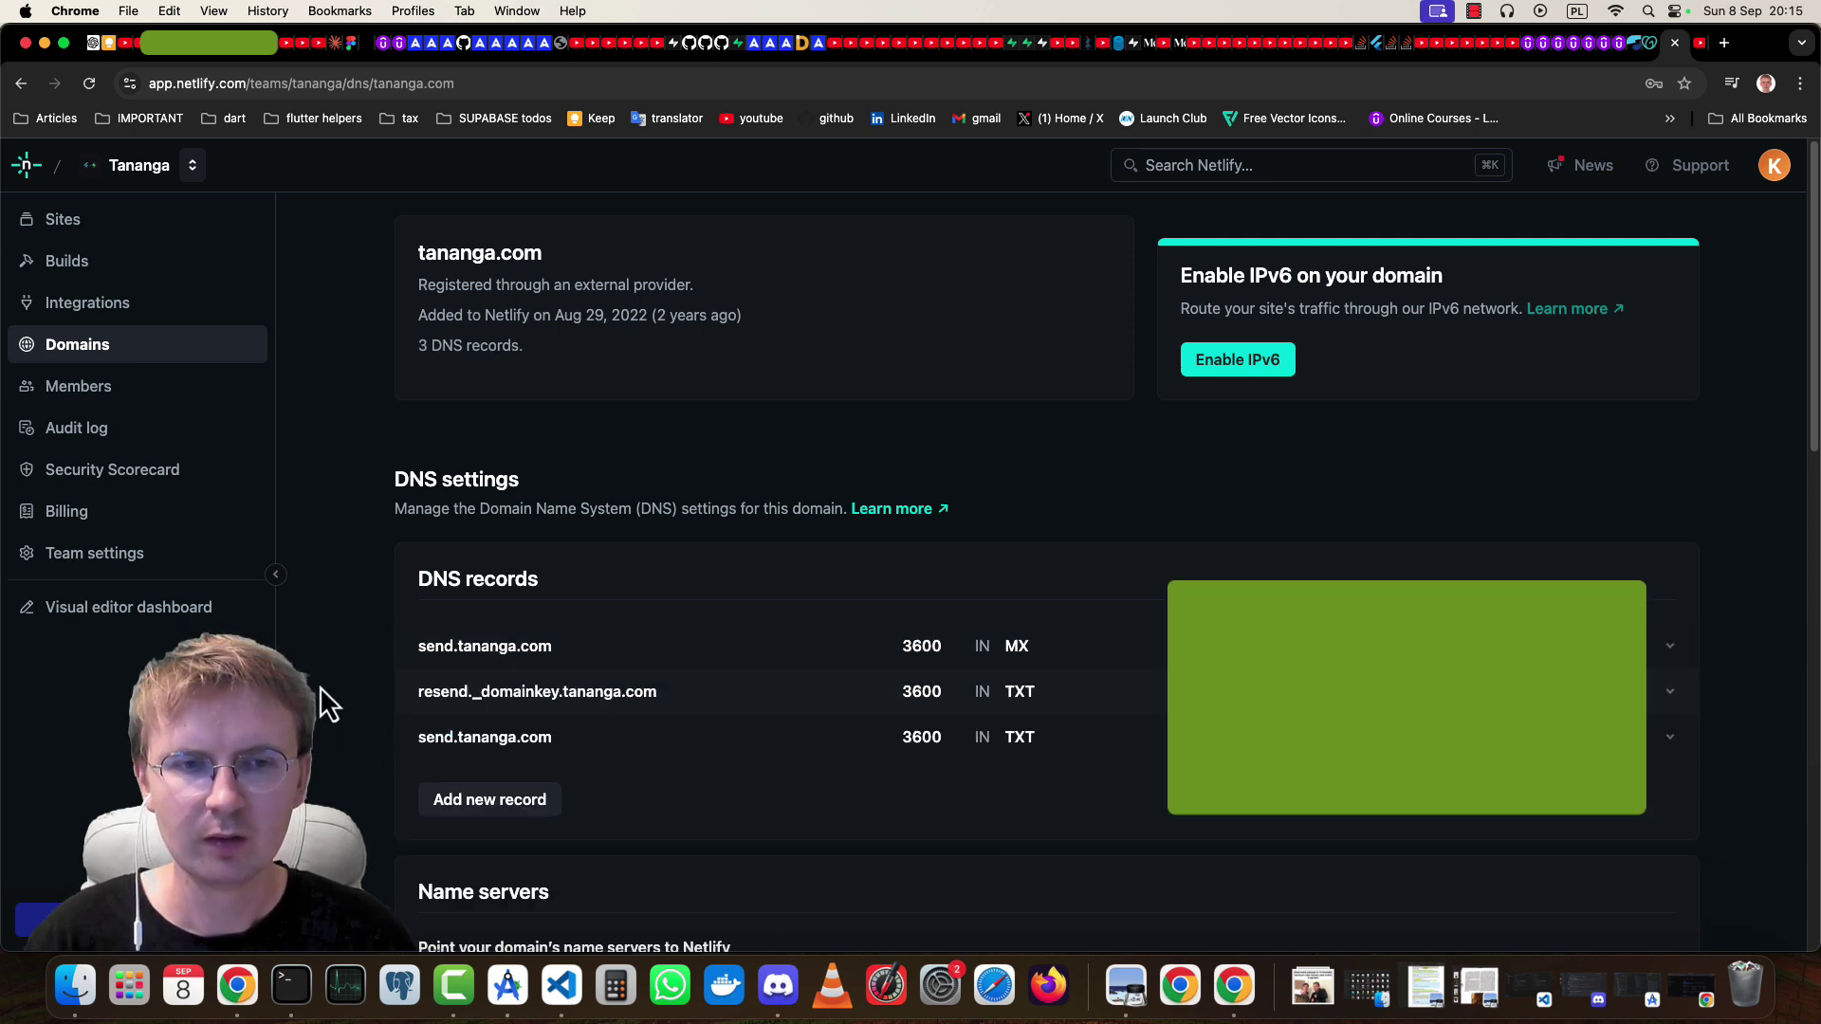
Step: Review tananga.com's DNS records in Netlify and check the domain's DNS page in GoDaddy
scroll(347, 707, "down", 1)
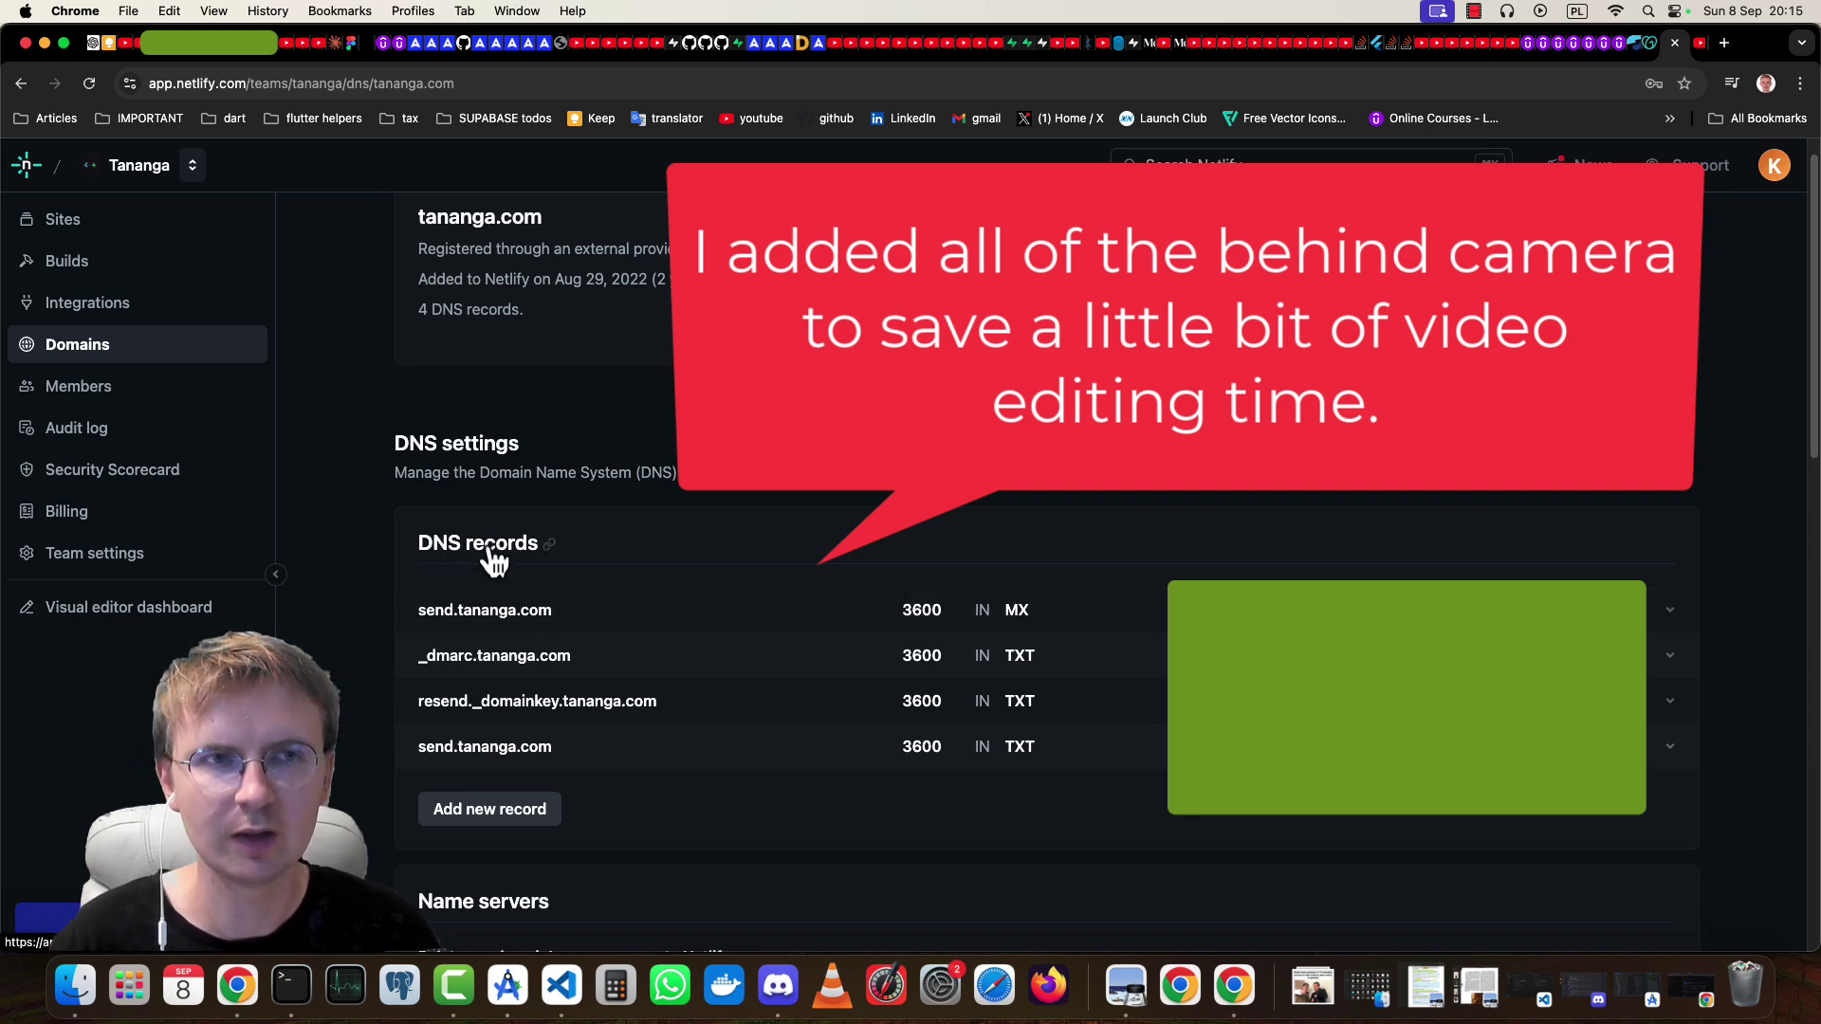
left_click(1647, 52)
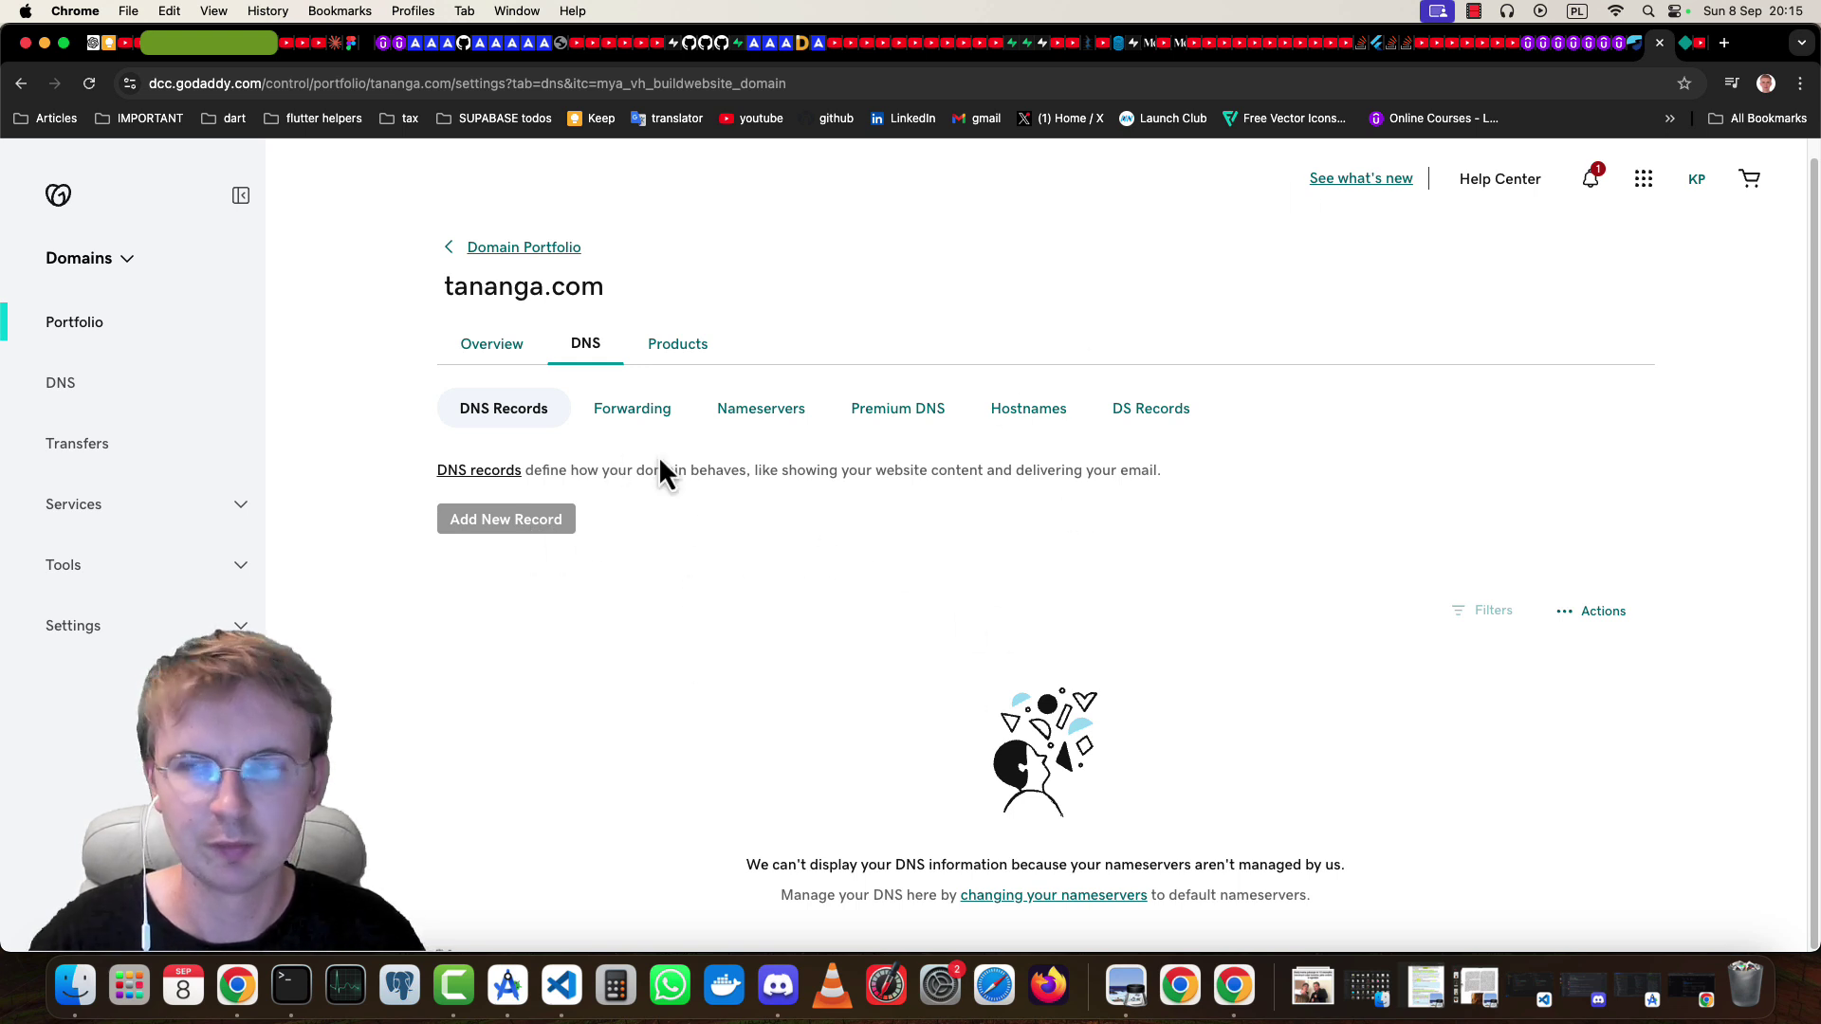
left_click(1688, 43)
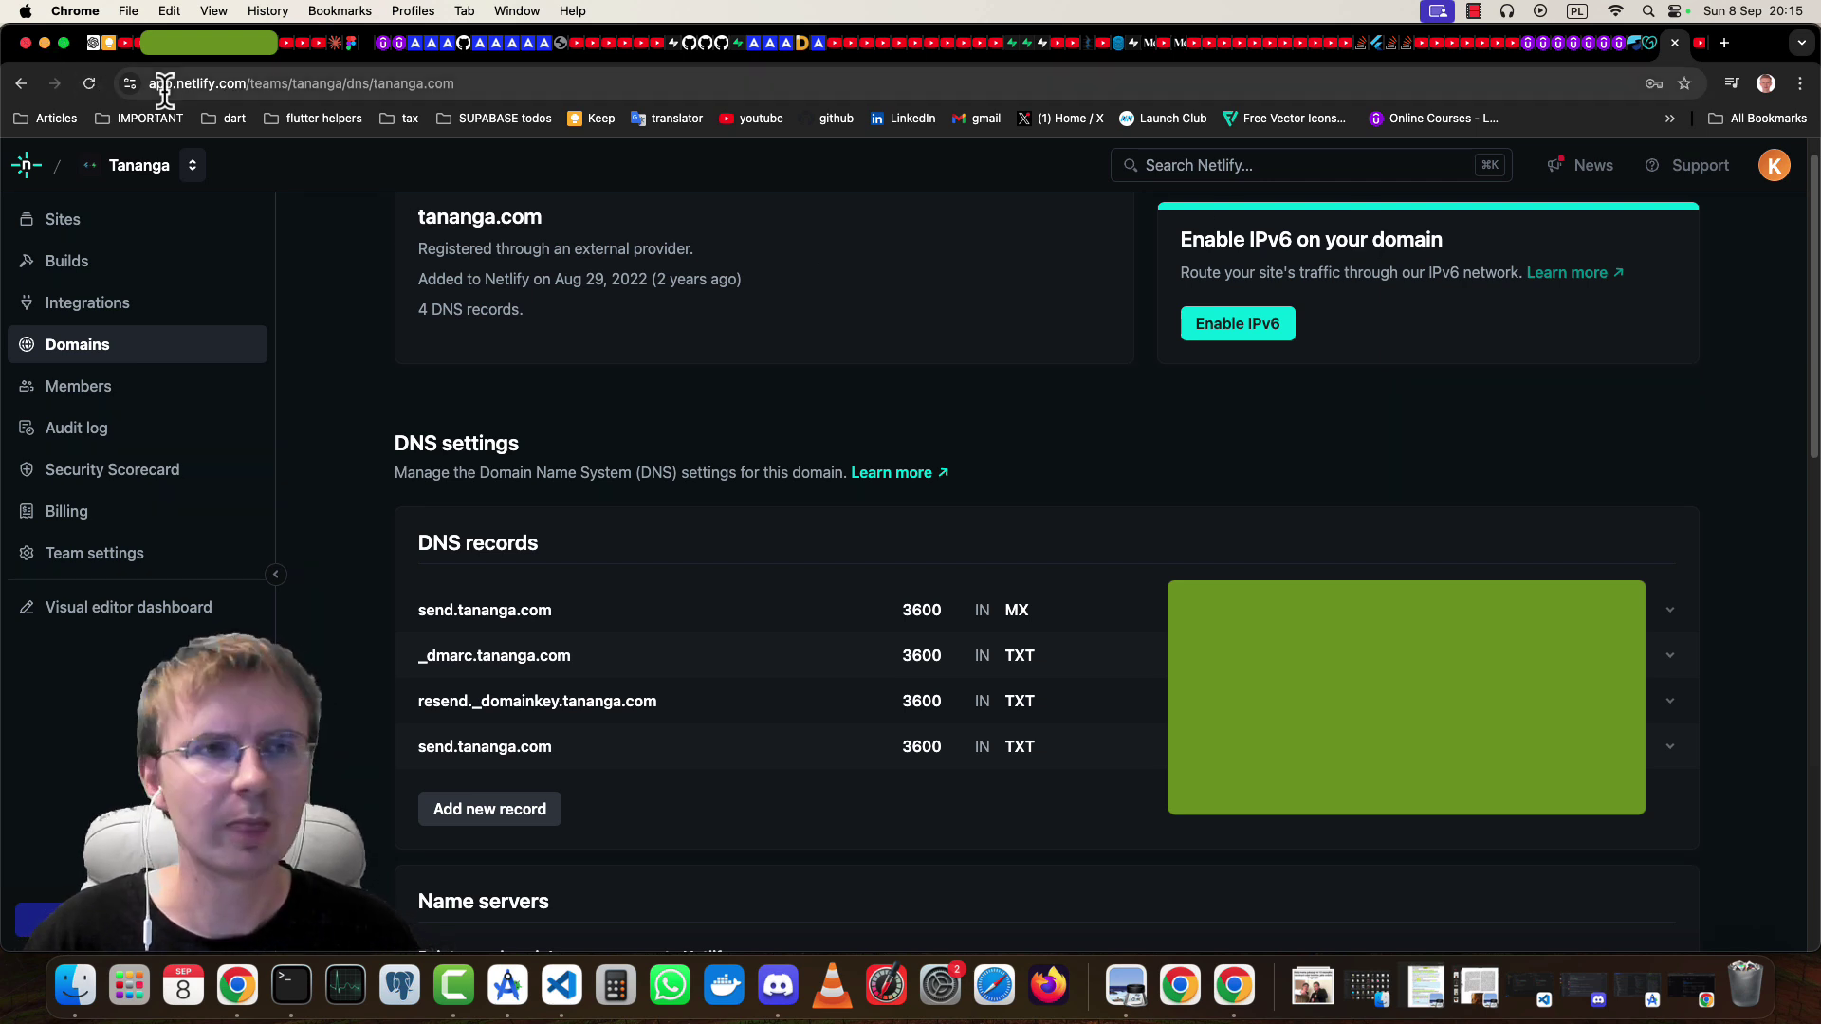
Step: Return to the tananga.com domain page in Resend and start verification of its DNS records
left_click(45, 43)
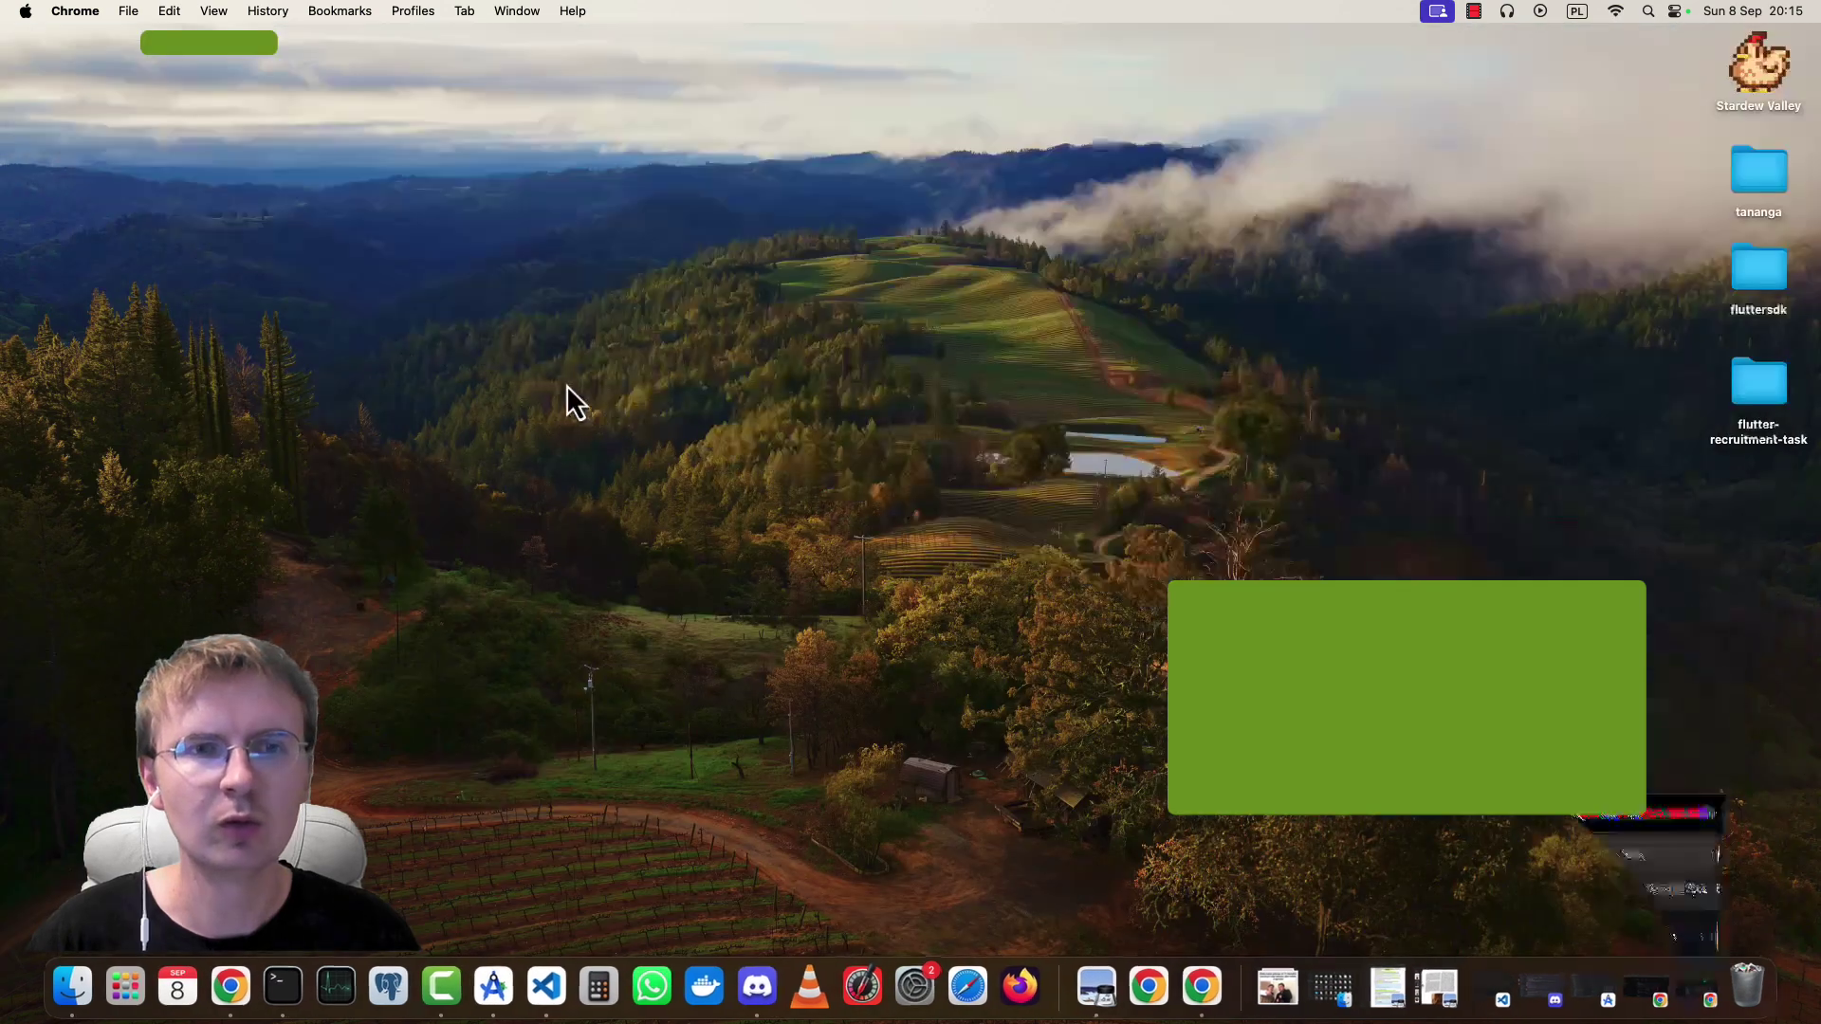
left_click(1655, 991)
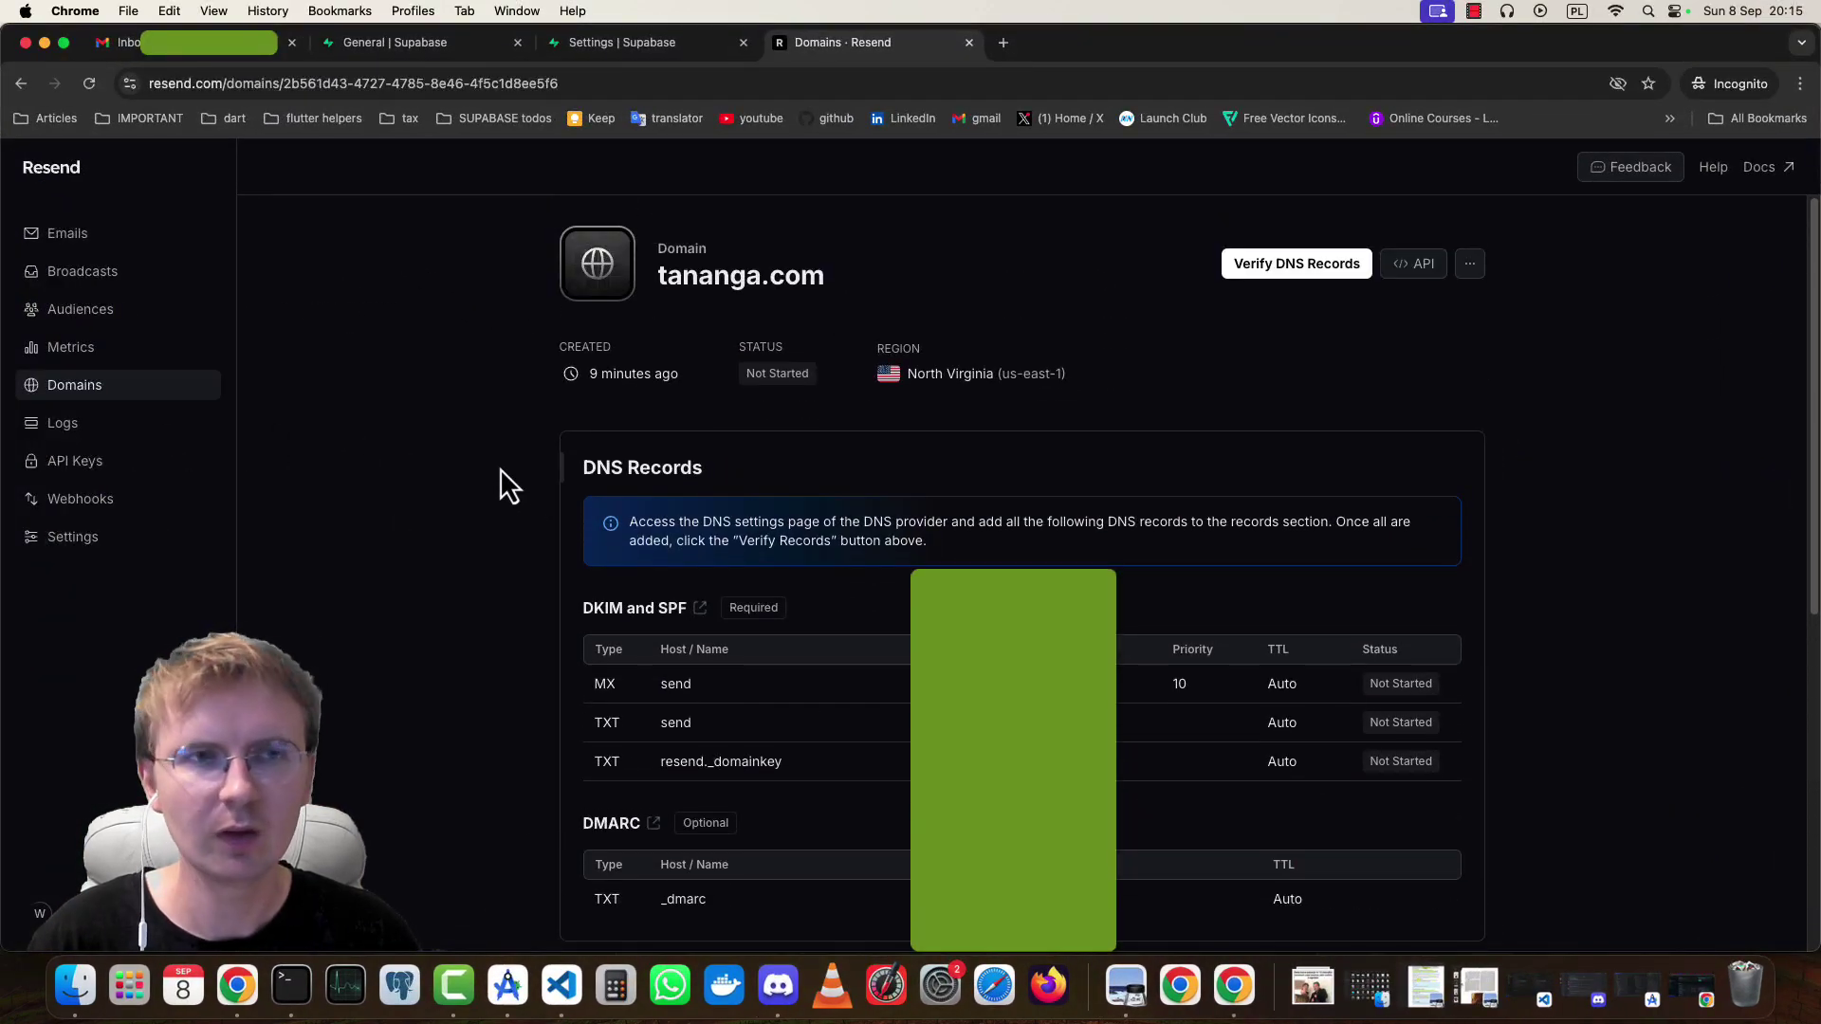
left_click(1275, 276)
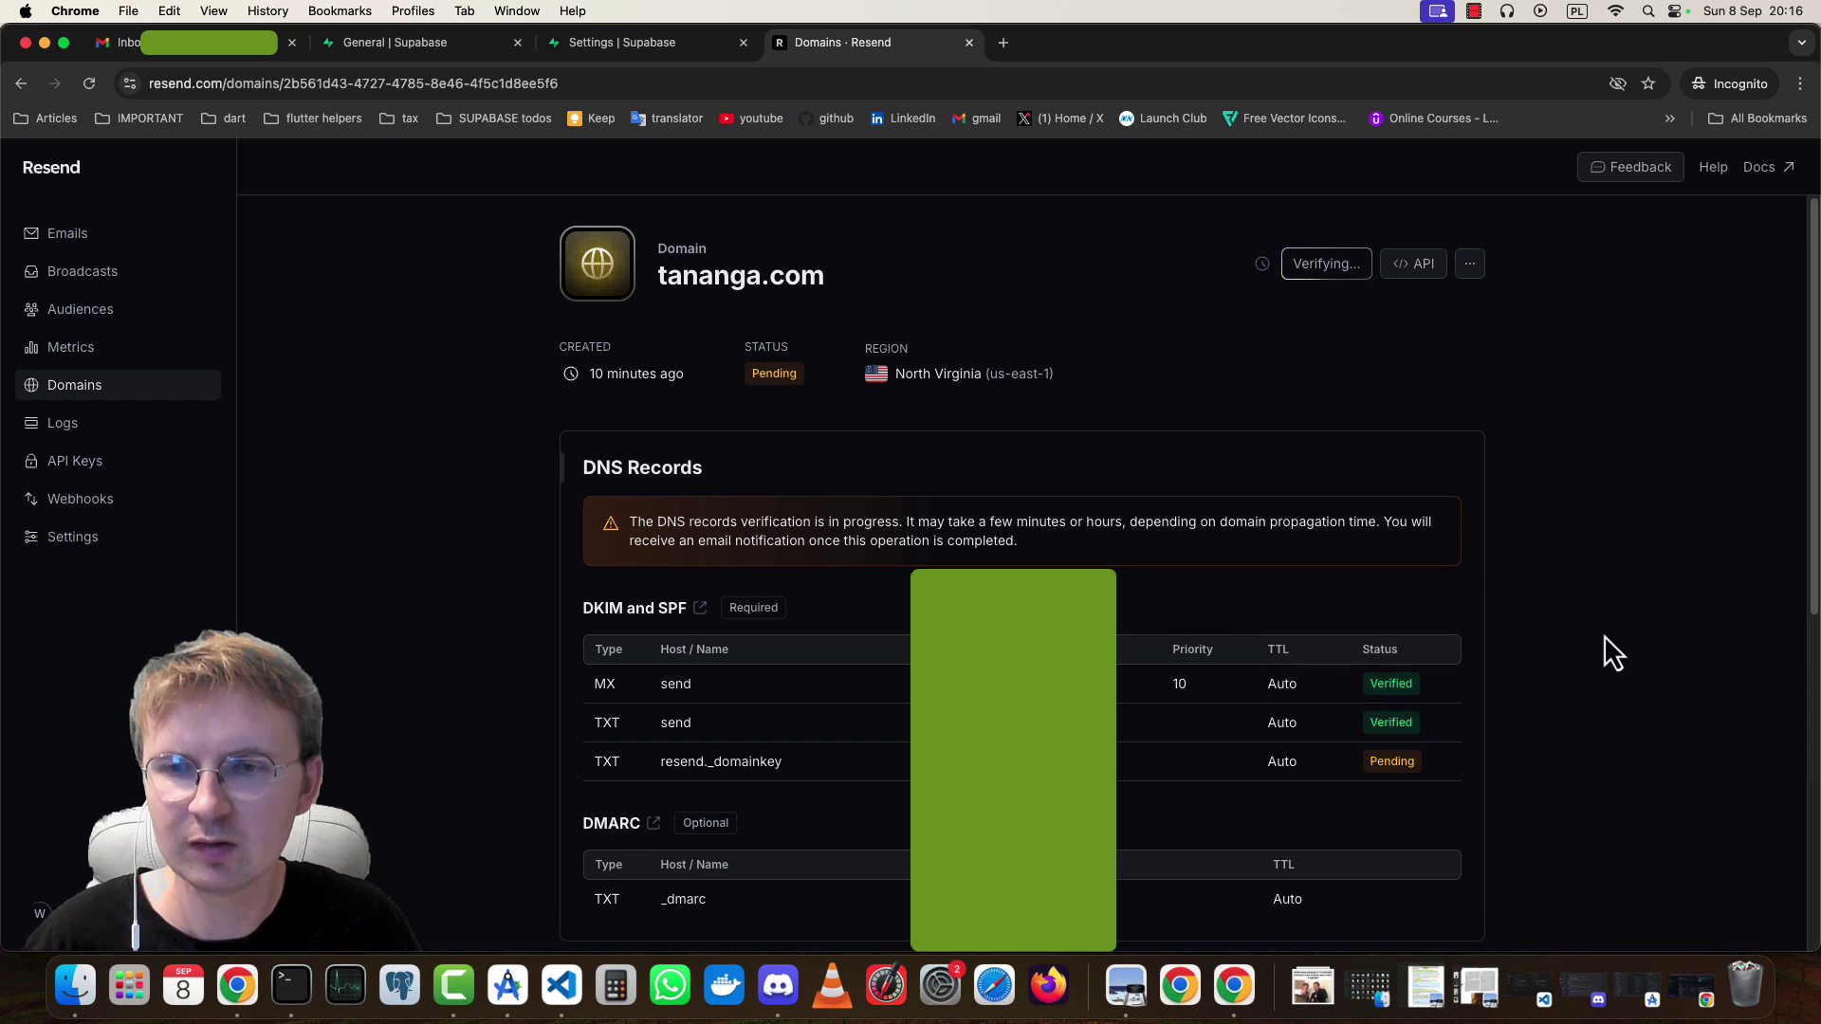
scroll(1499, 646, "down", 1)
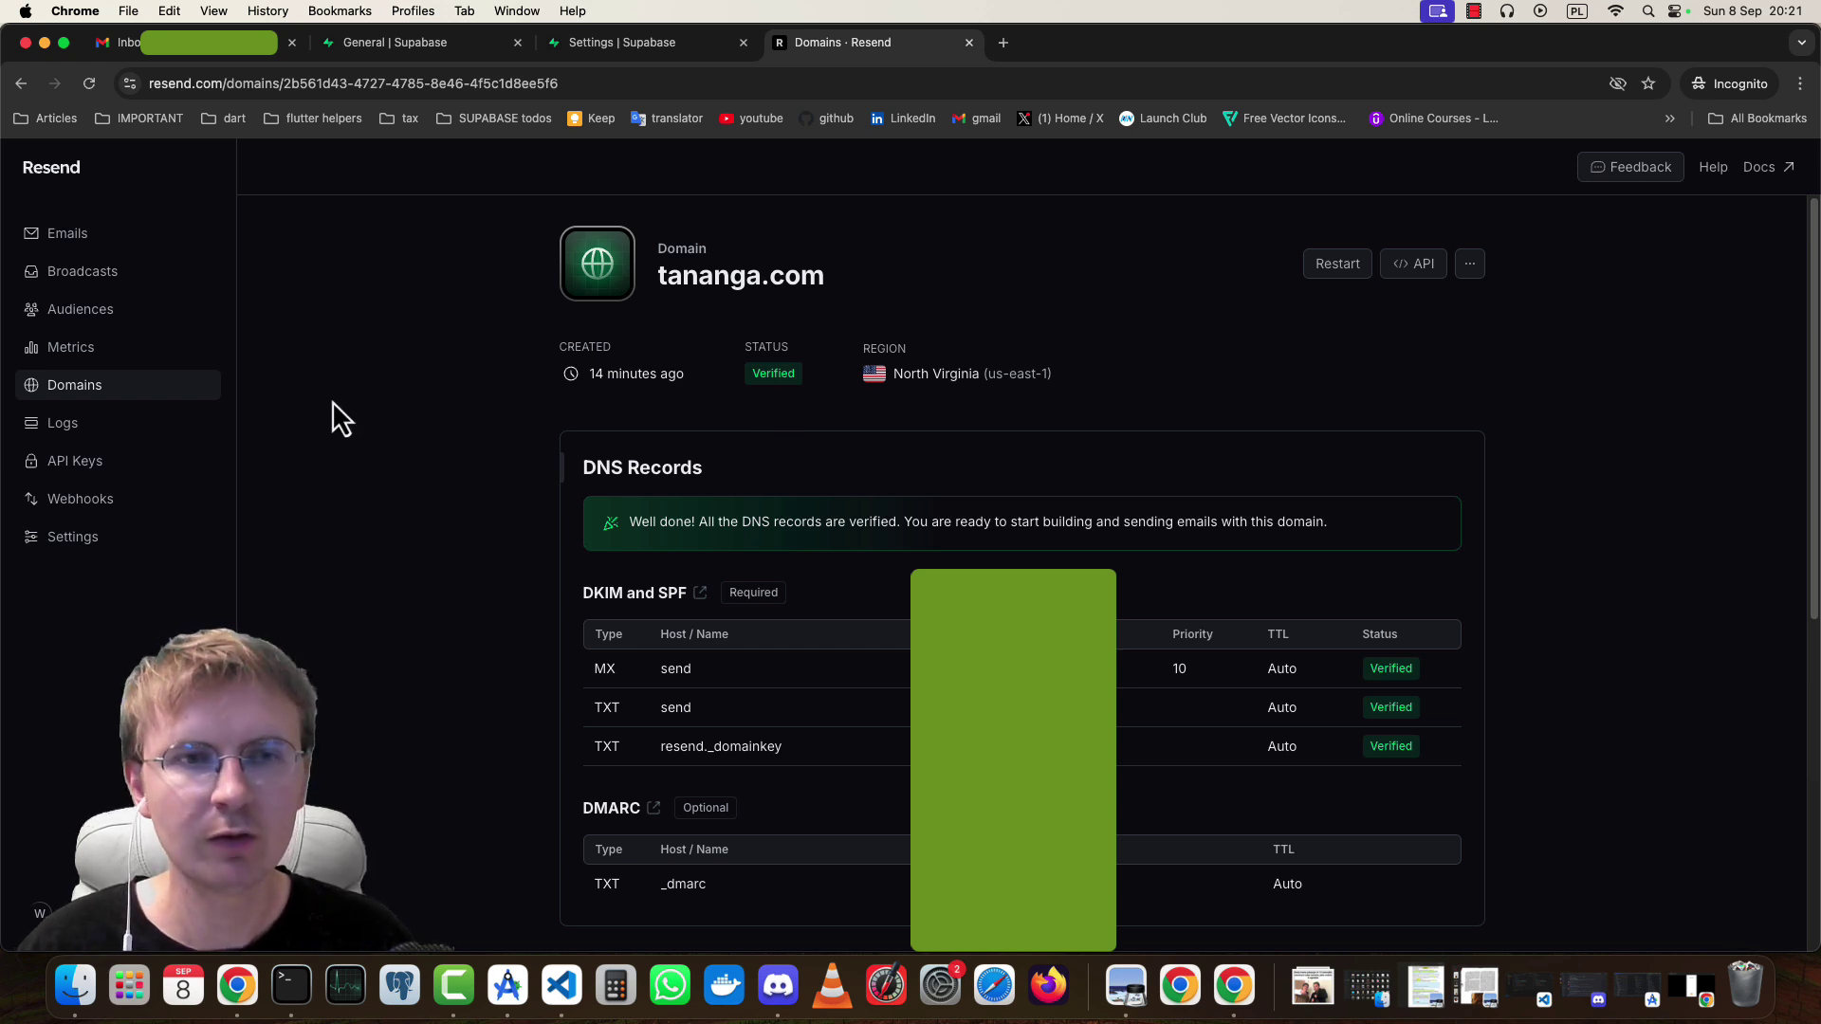
Step: Open the integrations settings in Resend and start connecting the account to Supabase
left_click(81, 548)
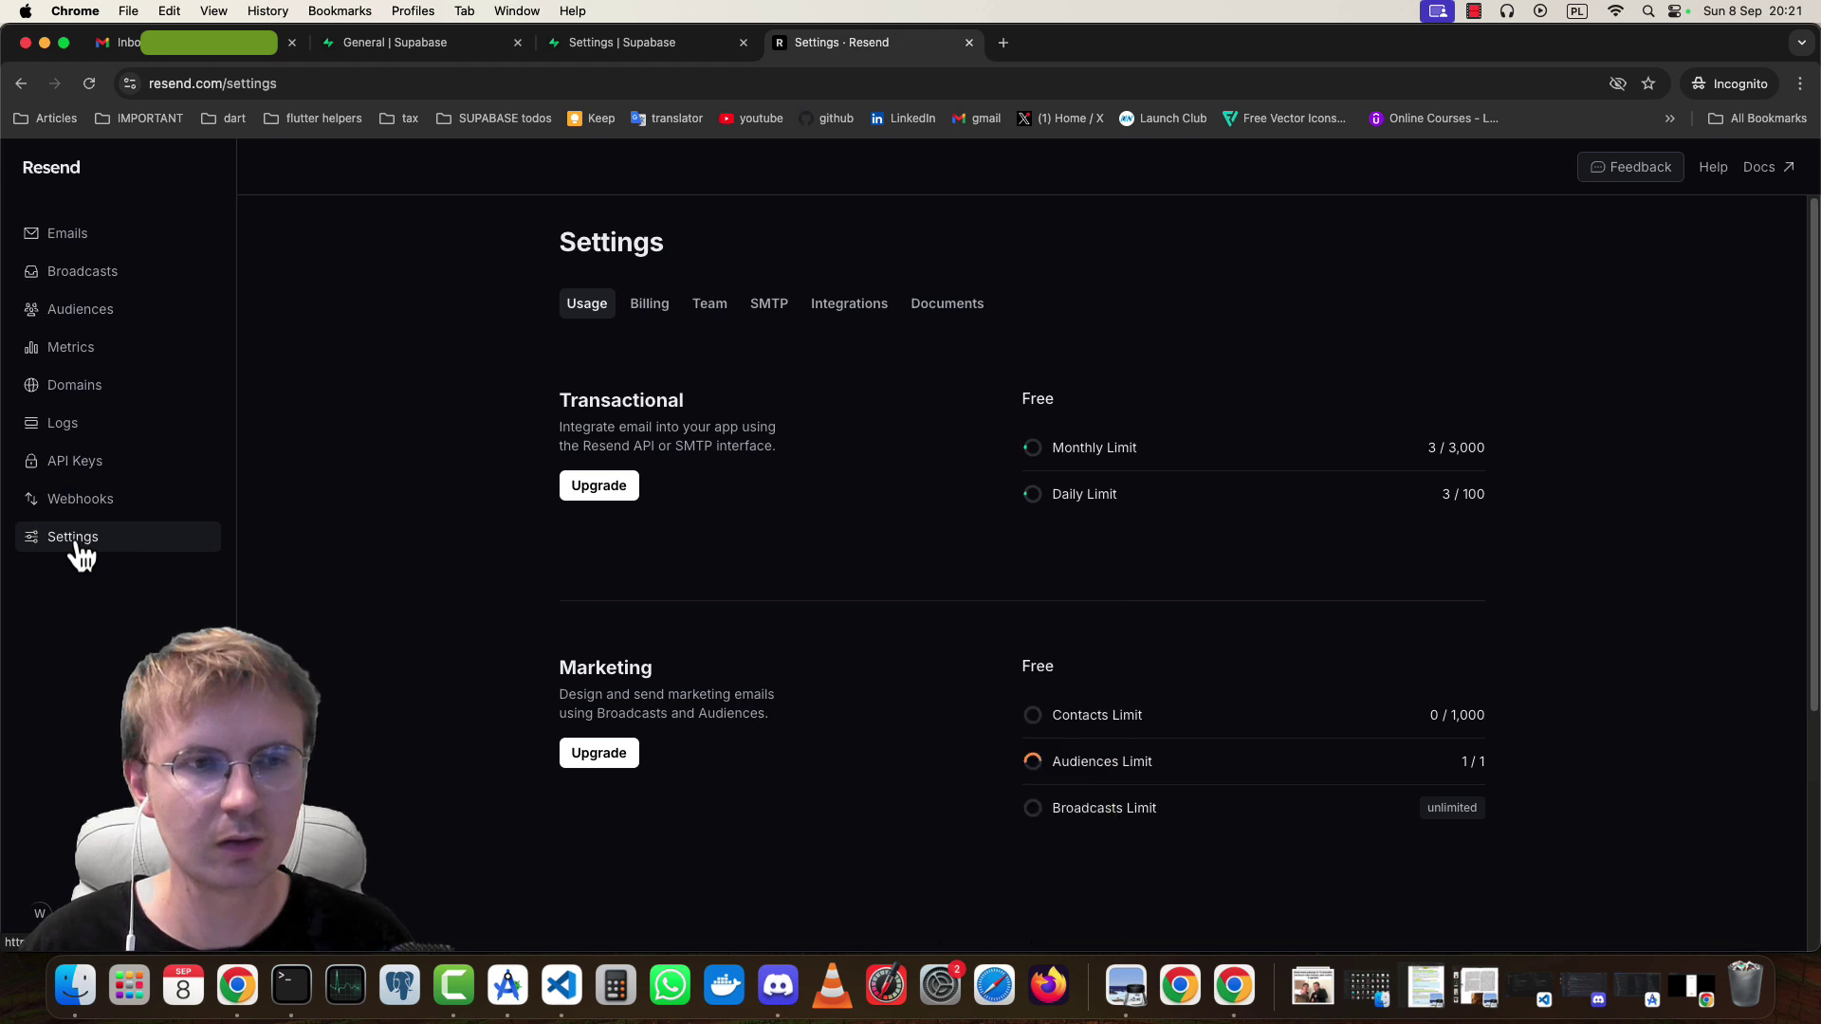
left_click(847, 316)
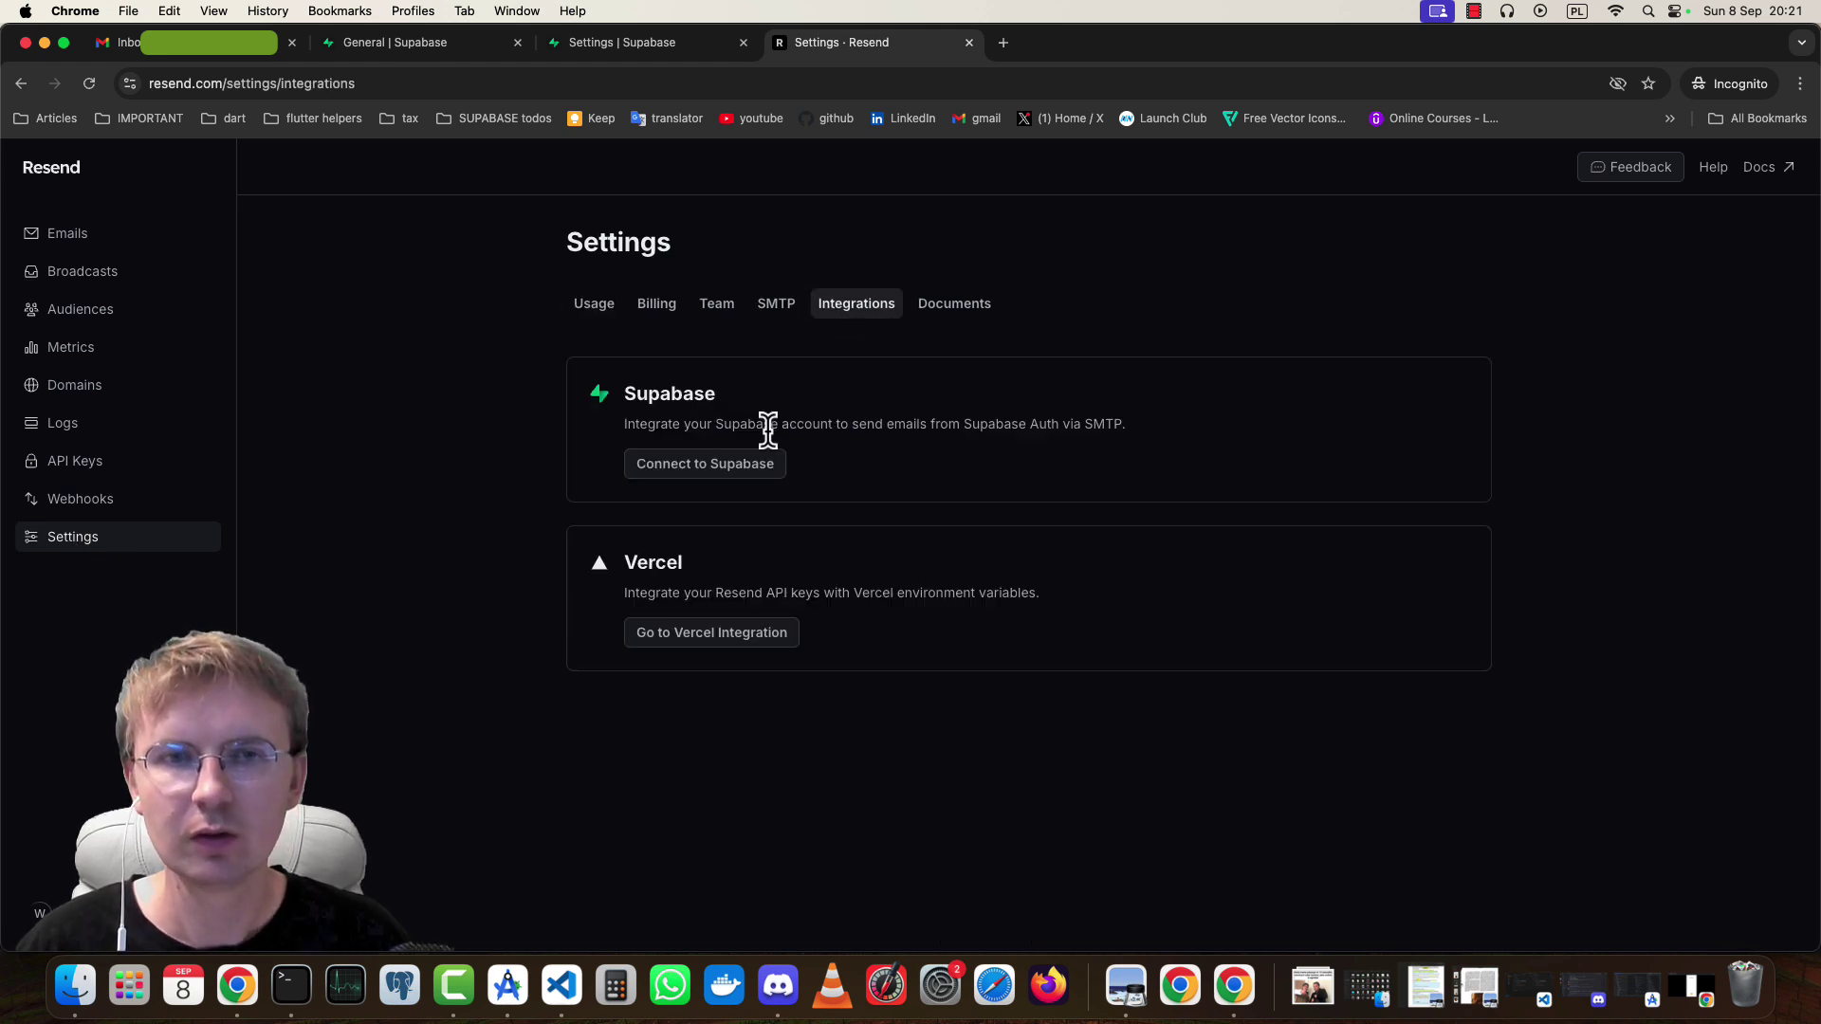
left_click(698, 475)
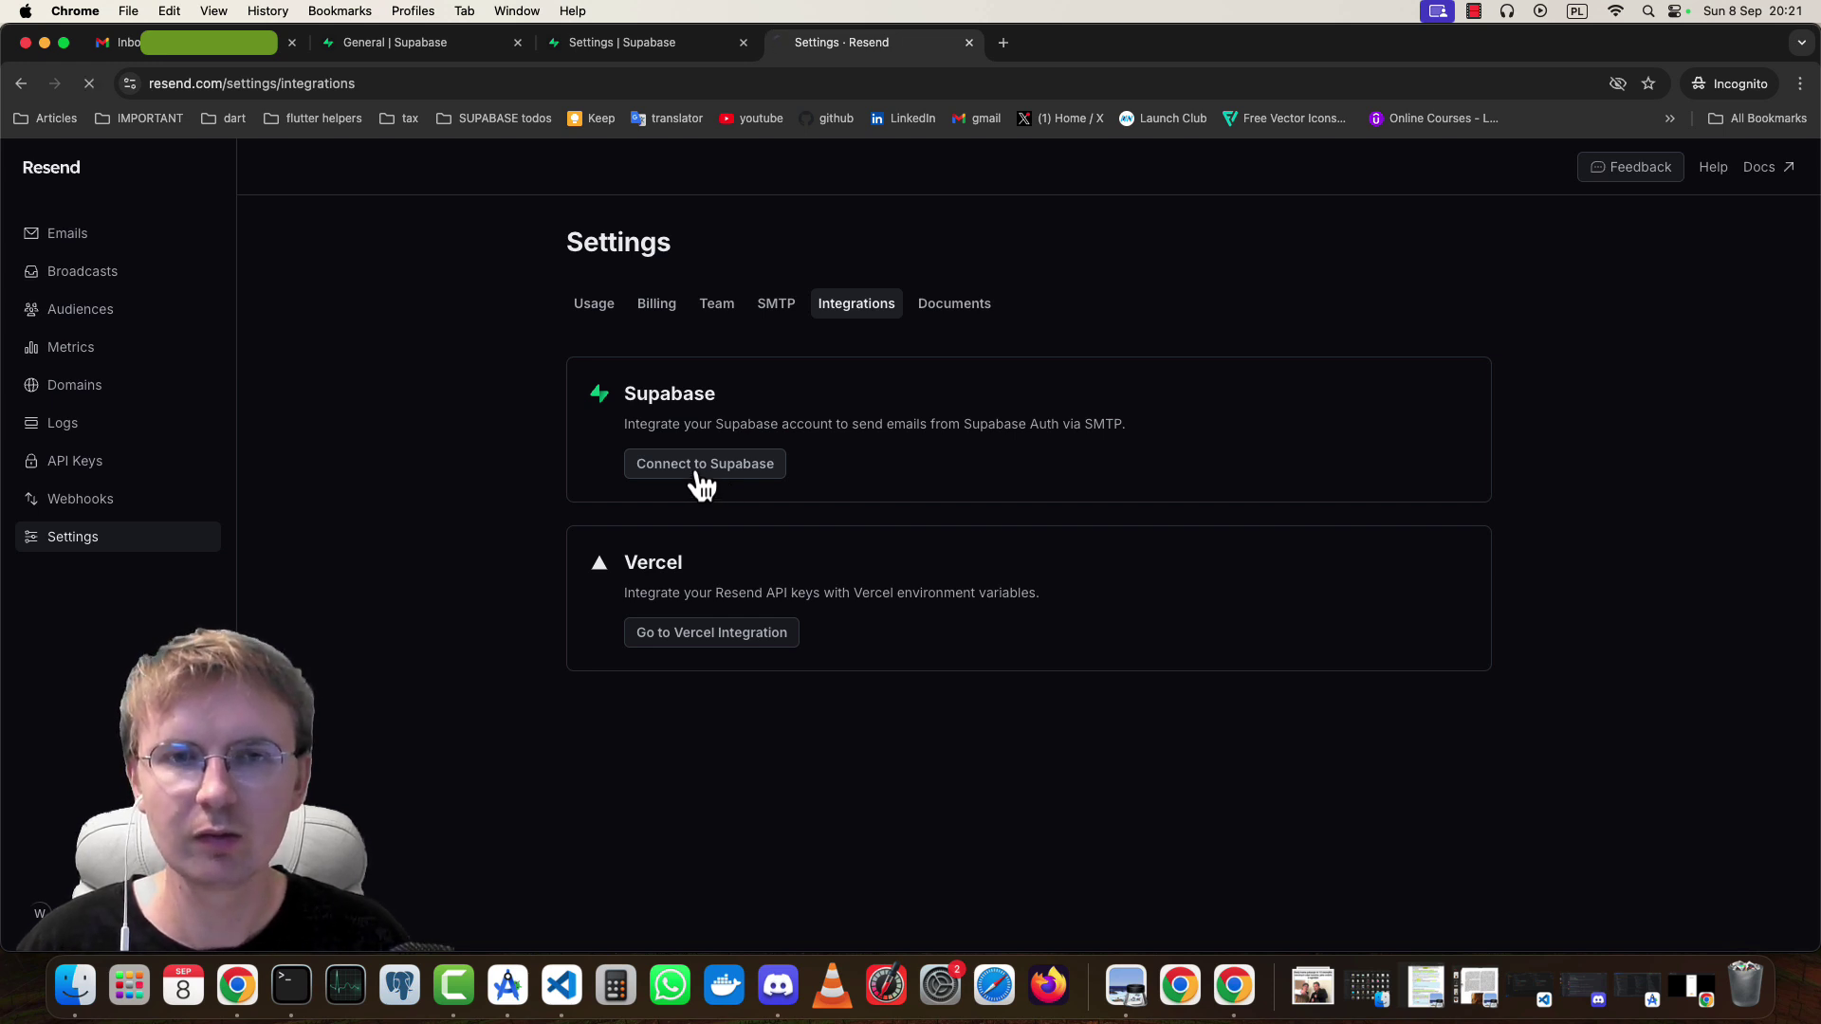